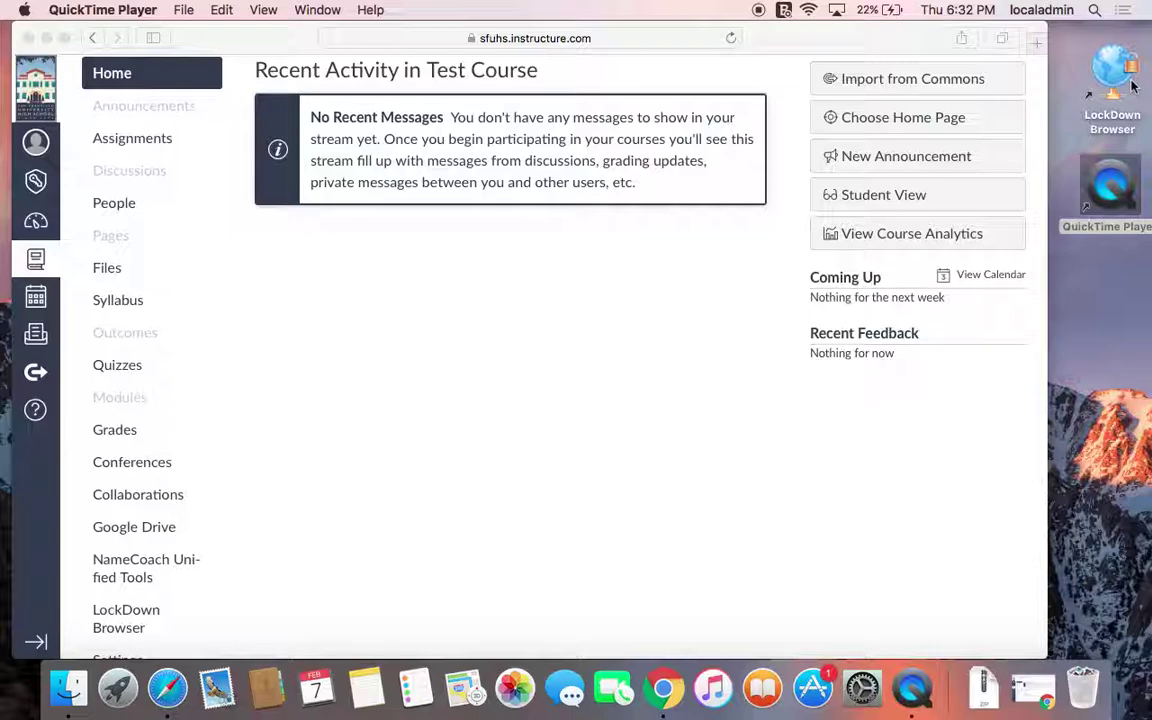
Launch LockDown Browser from its desktop icon over the Canvas course page
{"action": "double_click", "coordinate": [1097, 133]}
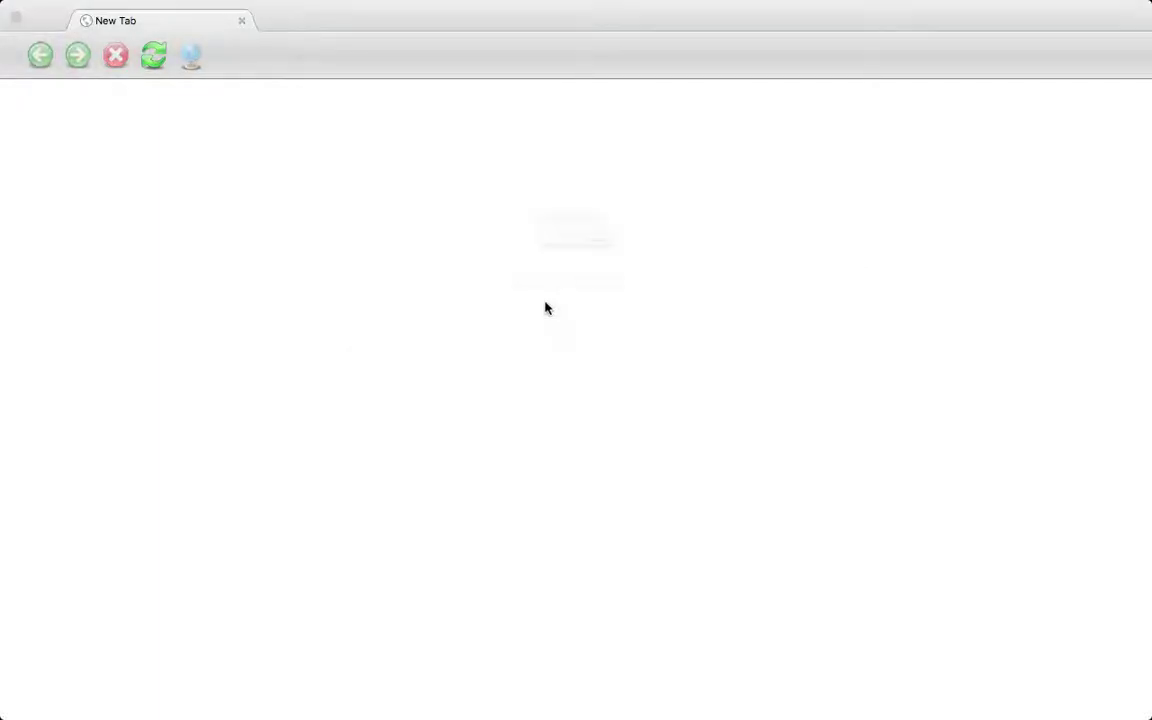
Kill the blacklisted Siri app so LockDown Browser proceeds to the Canvas login page
{"action": "left_click", "coordinate": [513, 302]}
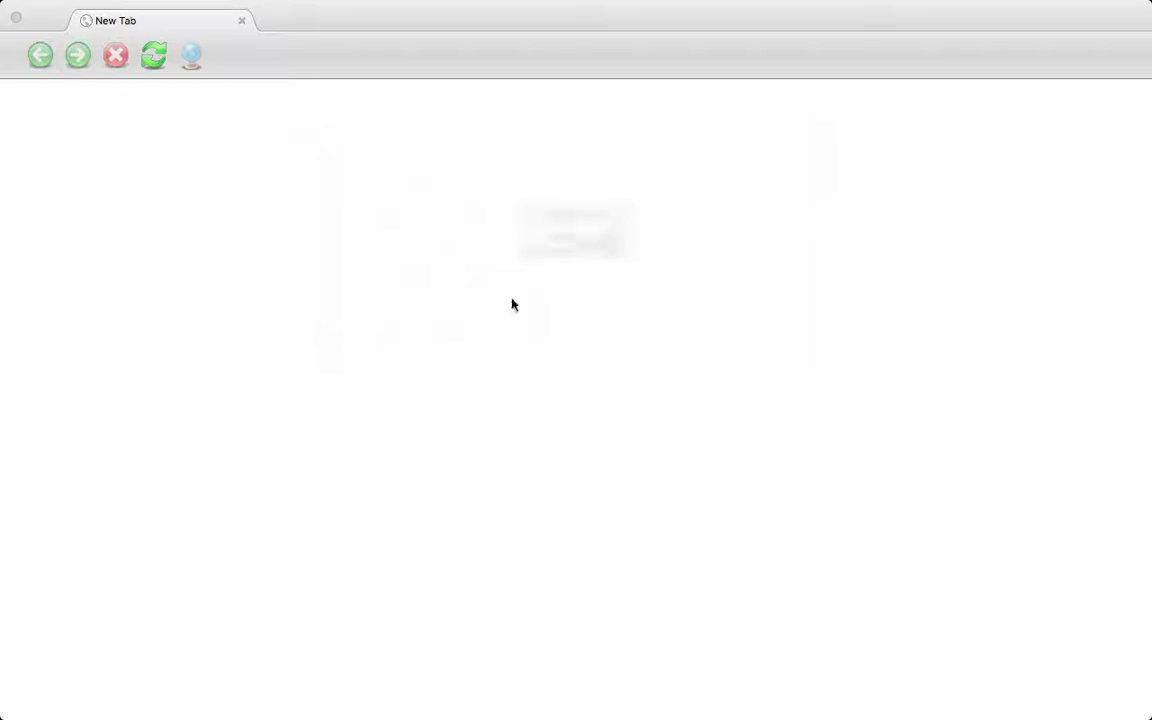
{"action": "left_click", "coordinate": [513, 302]}
{"action": "left_click", "coordinate": [513, 302]}
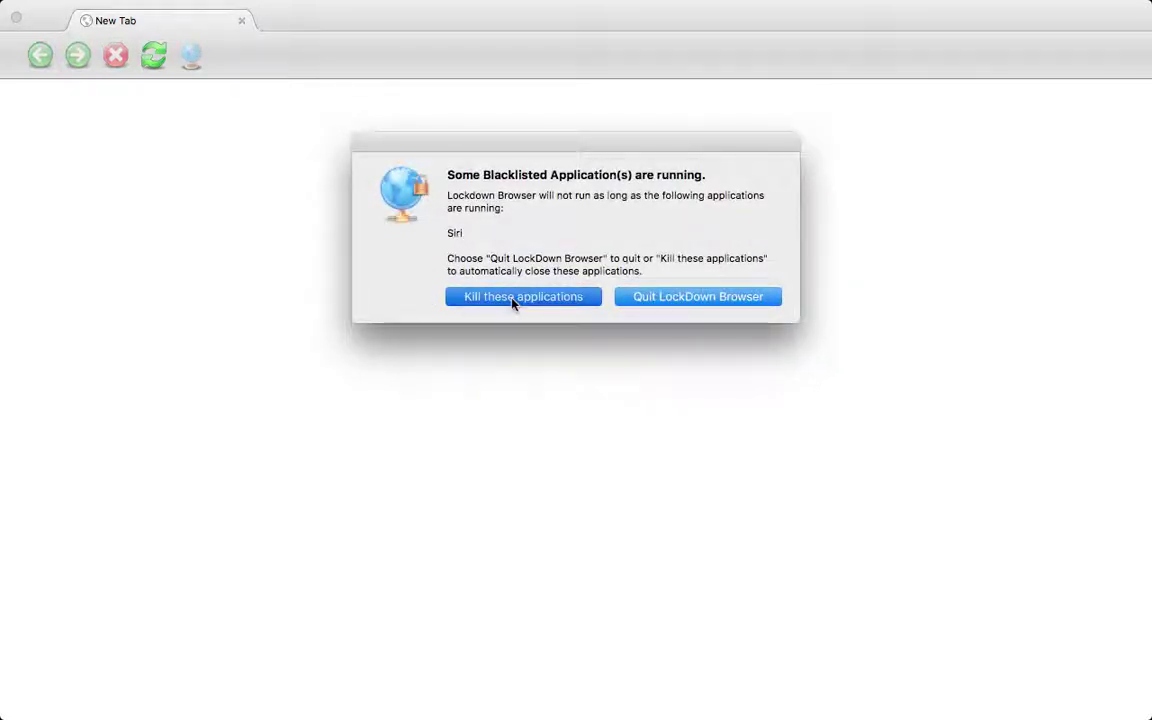
{"action": "left_click", "coordinate": [513, 302]}
{"action": "left_click", "coordinate": [513, 302]}
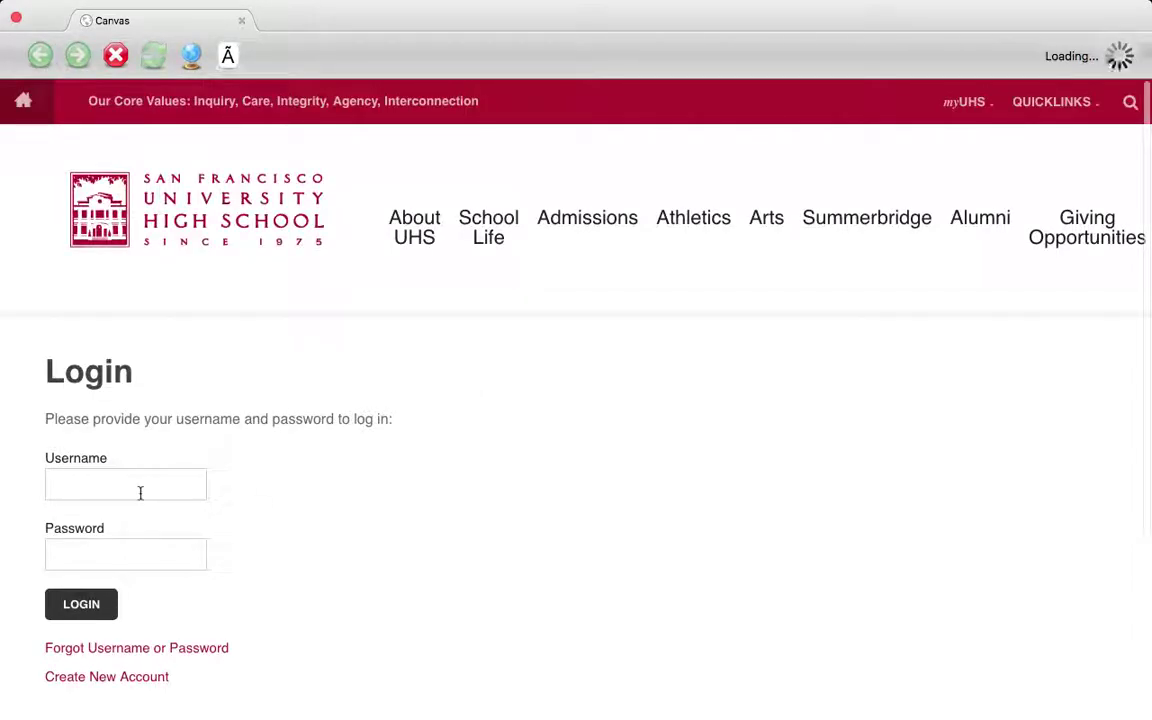
Log in to Canvas with the test account's username and password
{"action": "left_click", "coordinate": [140, 489]}
{"action": "type", "text": "scanvas.test"}
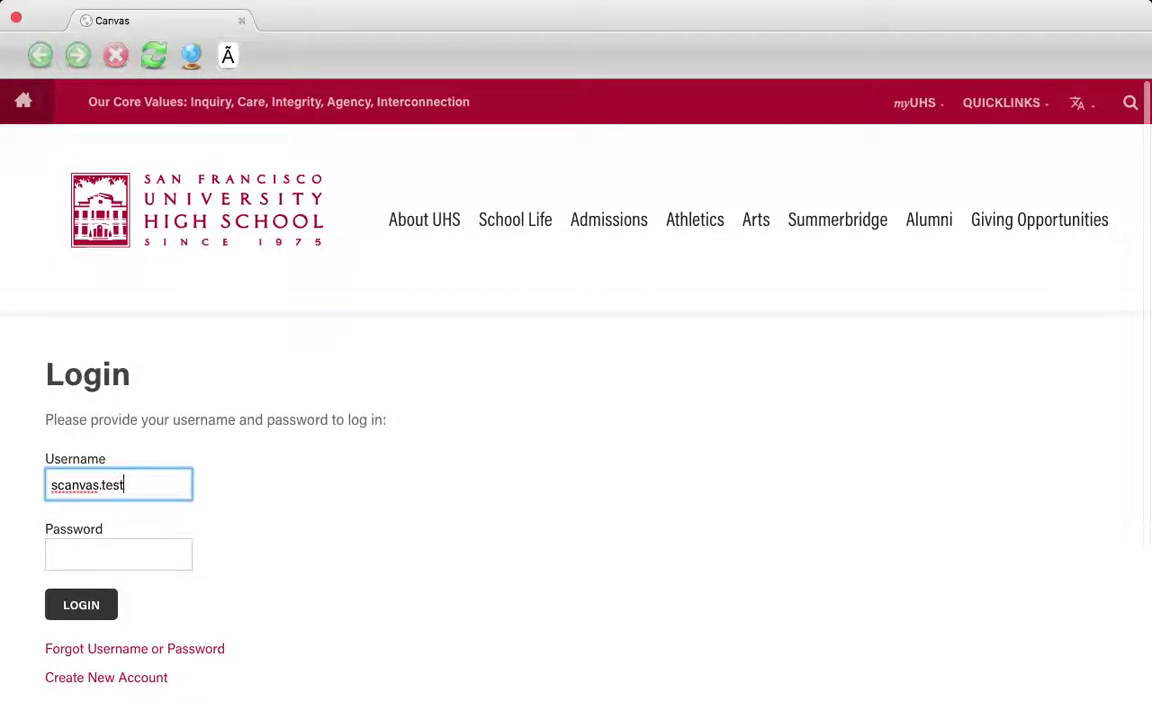
{"action": "key", "text": "Tab"}
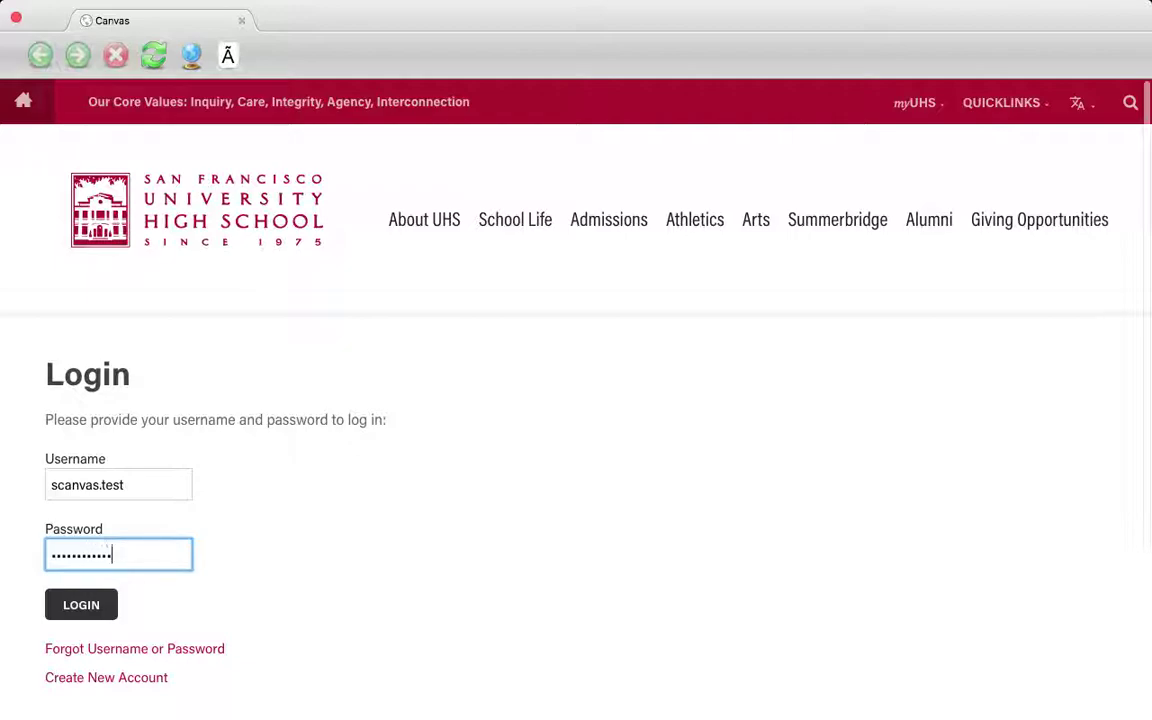
{"action": "key", "text": "Return"}
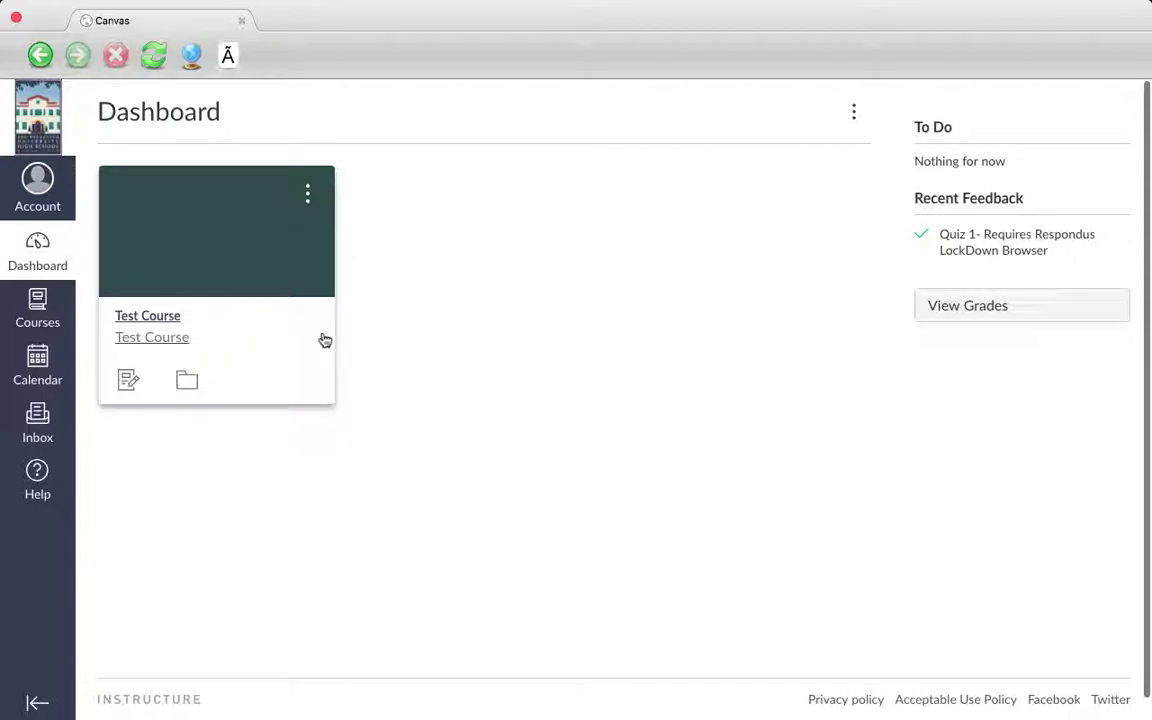
Open Quiz 1 from the Test Course's Quizzes list
{"action": "left_click", "coordinate": [155, 336]}
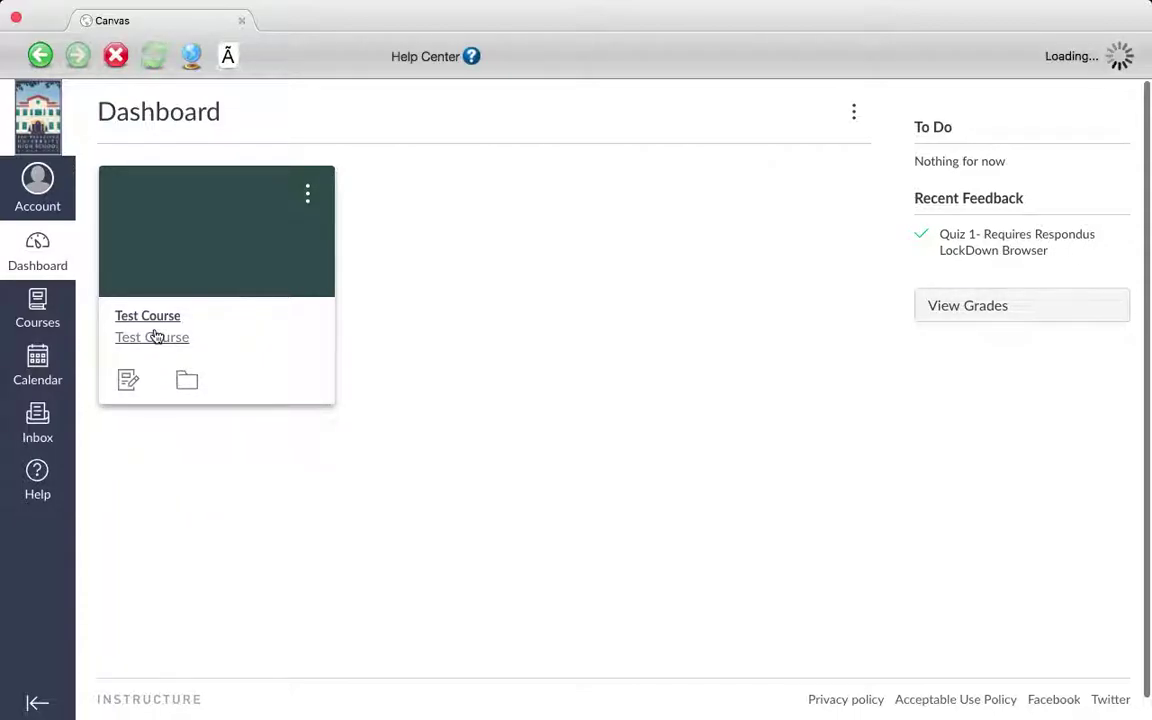
{"action": "left_click", "coordinate": [142, 358]}
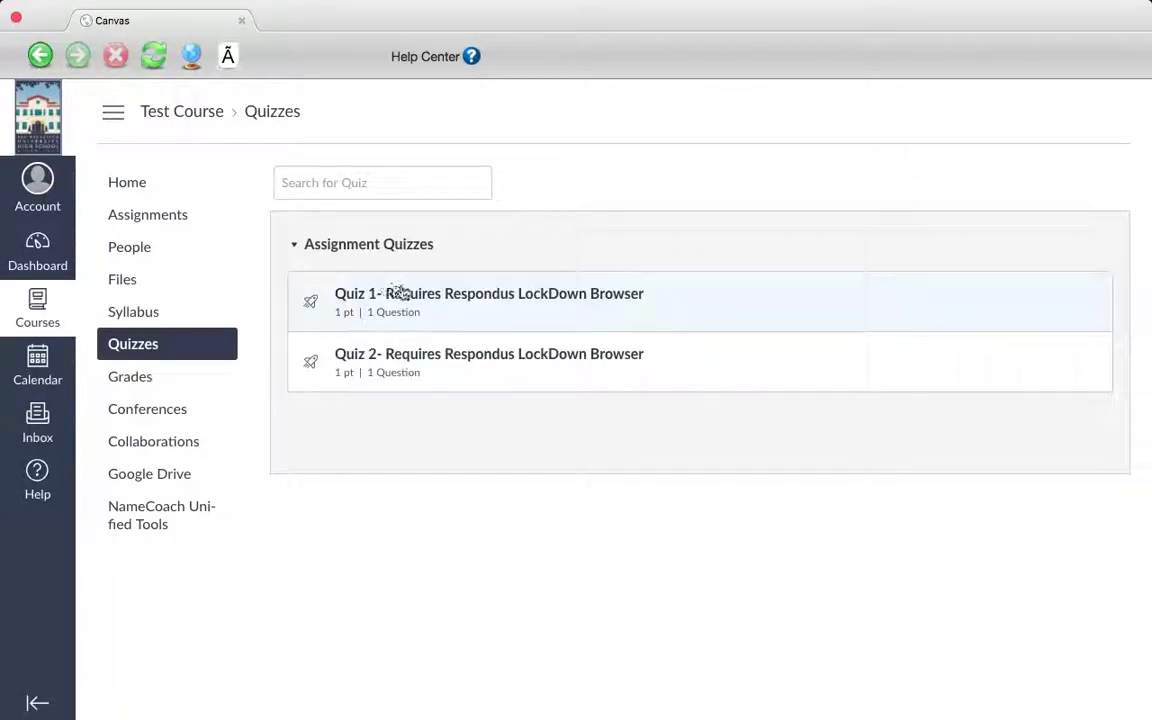
{"action": "left_click", "coordinate": [443, 294]}
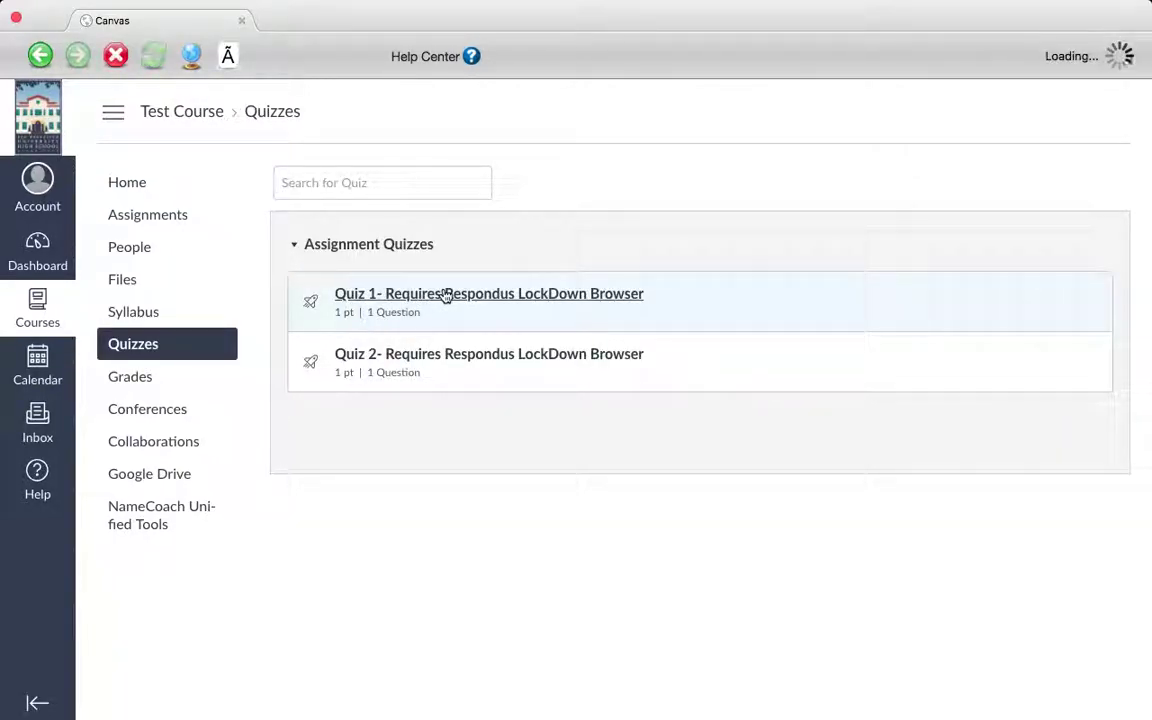
Start Quiz 1 and submit its access code
{"action": "left_click", "coordinate": [582, 340]}
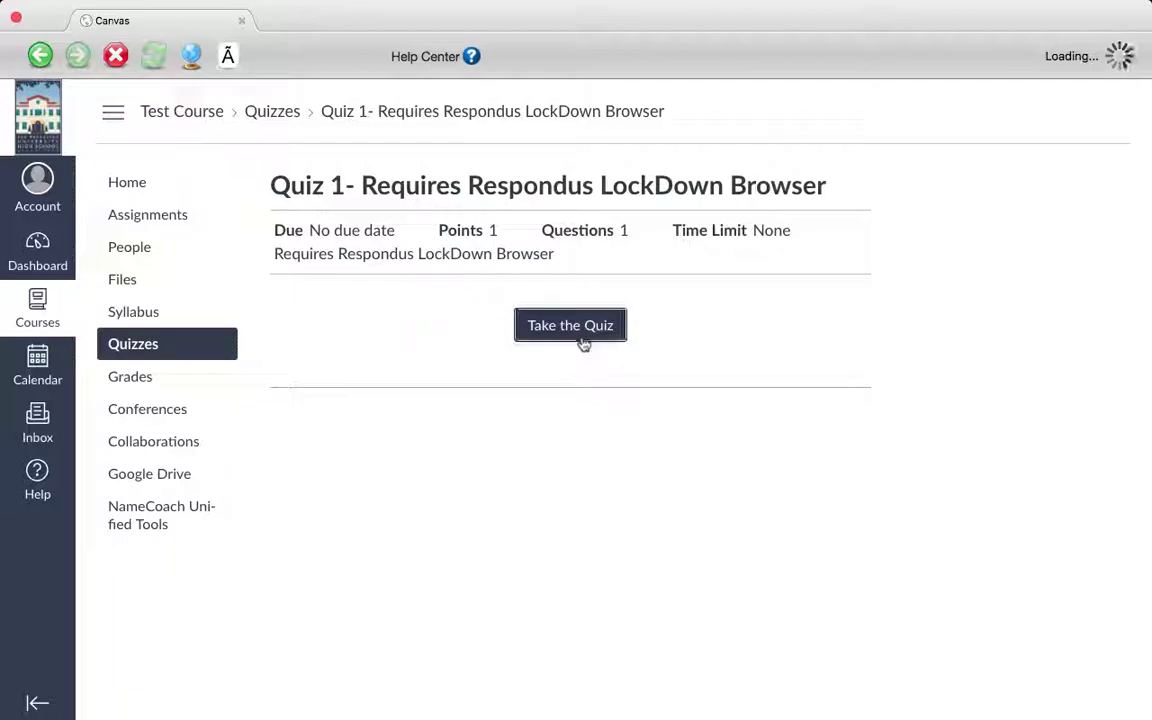
{"action": "left_click", "coordinate": [583, 341]}
{"action": "type", "text": "12345"}
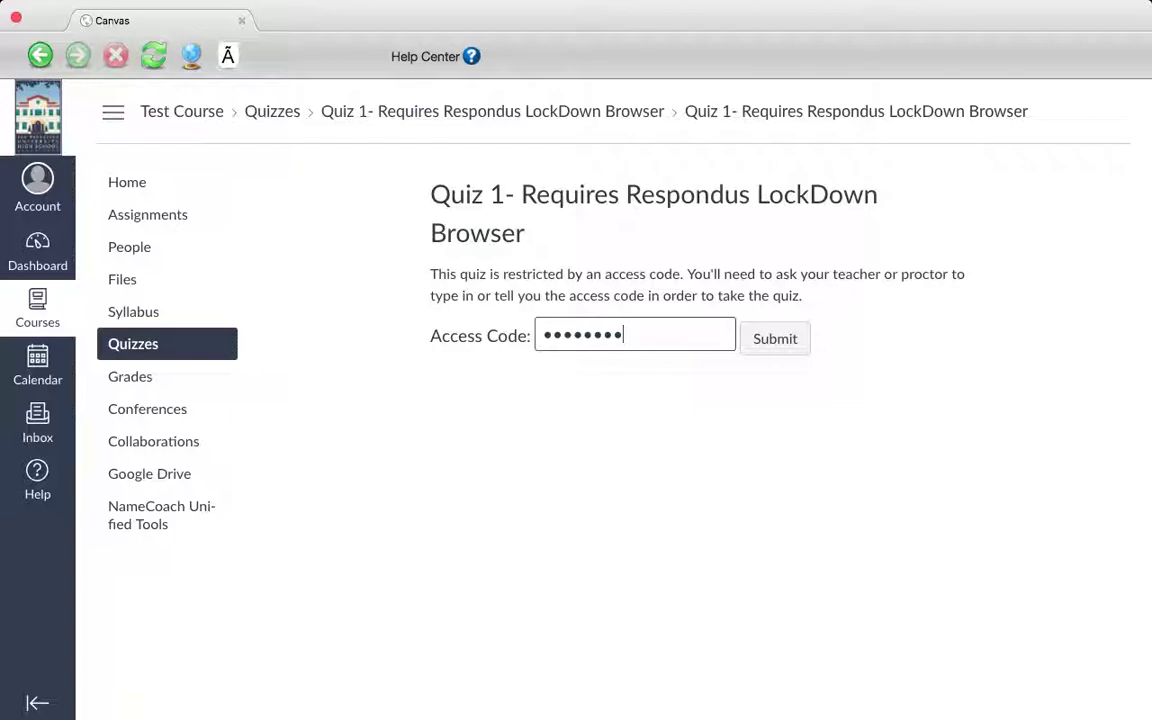
{"action": "type", "text": "678"}
{"action": "key", "text": "Return"}
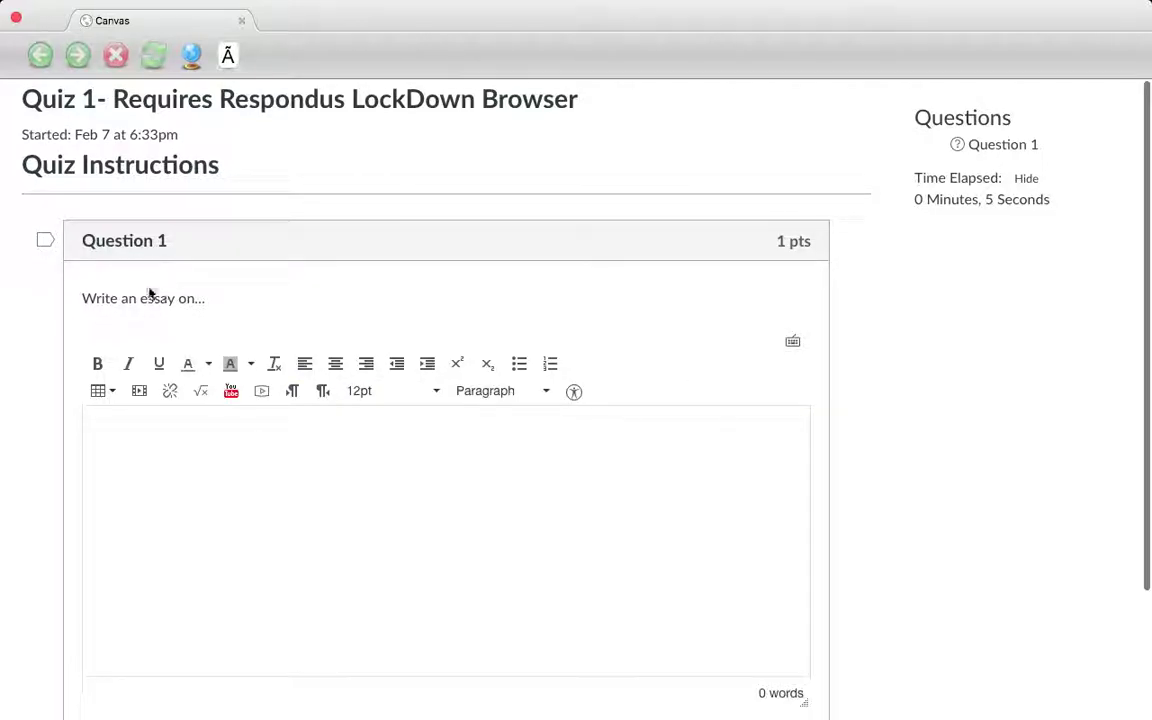
Make the essay answer box much taller by dragging its resize corner down
{"action": "left_click", "coordinate": [200, 493]}
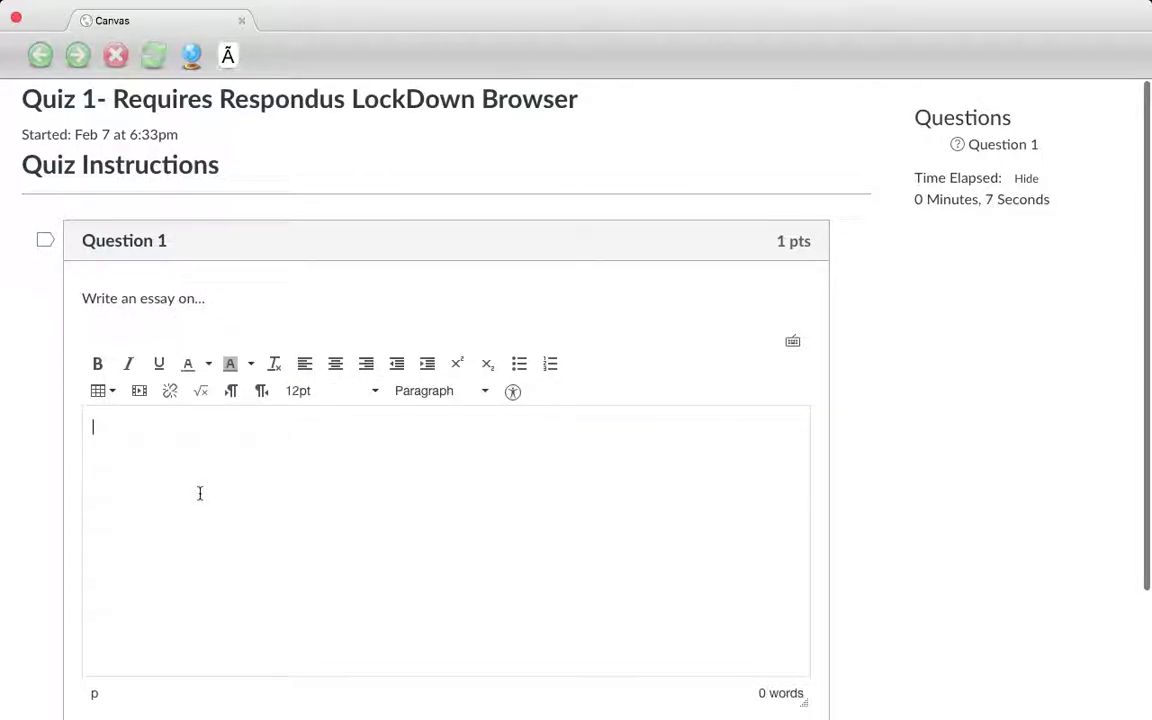
{"action": "scroll", "coordinate": [198, 491], "scroll_direction": "down", "scroll_amount": 3}
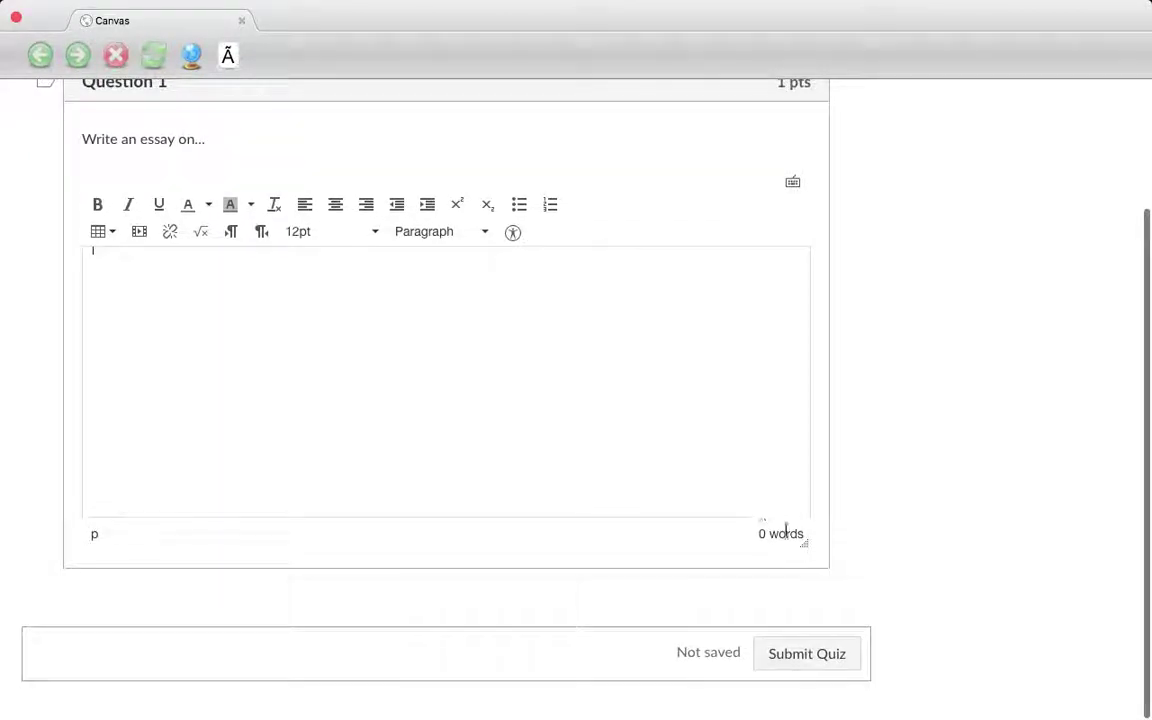
{"action": "left_click_drag", "start_coordinate": [806, 545], "coordinate": [815, 716]}
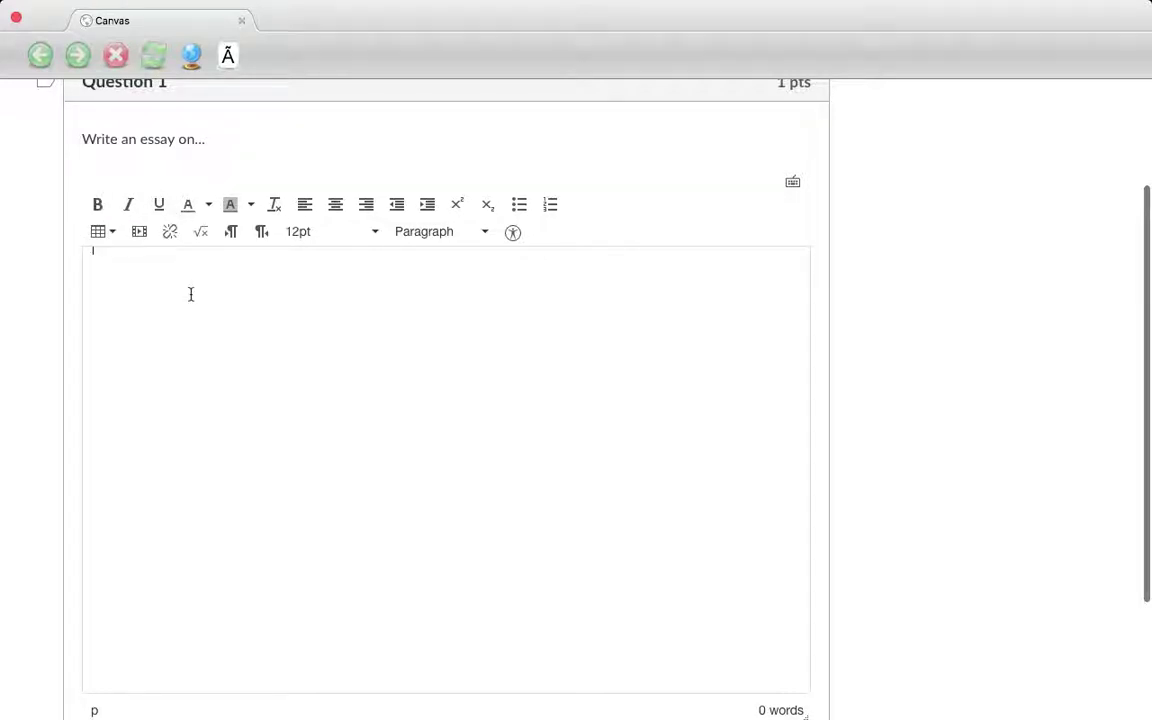
Type 'Part I' and 'Part II', then move 'Part II' onto the line above 'Part I'
{"action": "left_click", "coordinate": [214, 331]}
{"action": "type", "text": "Pai"}
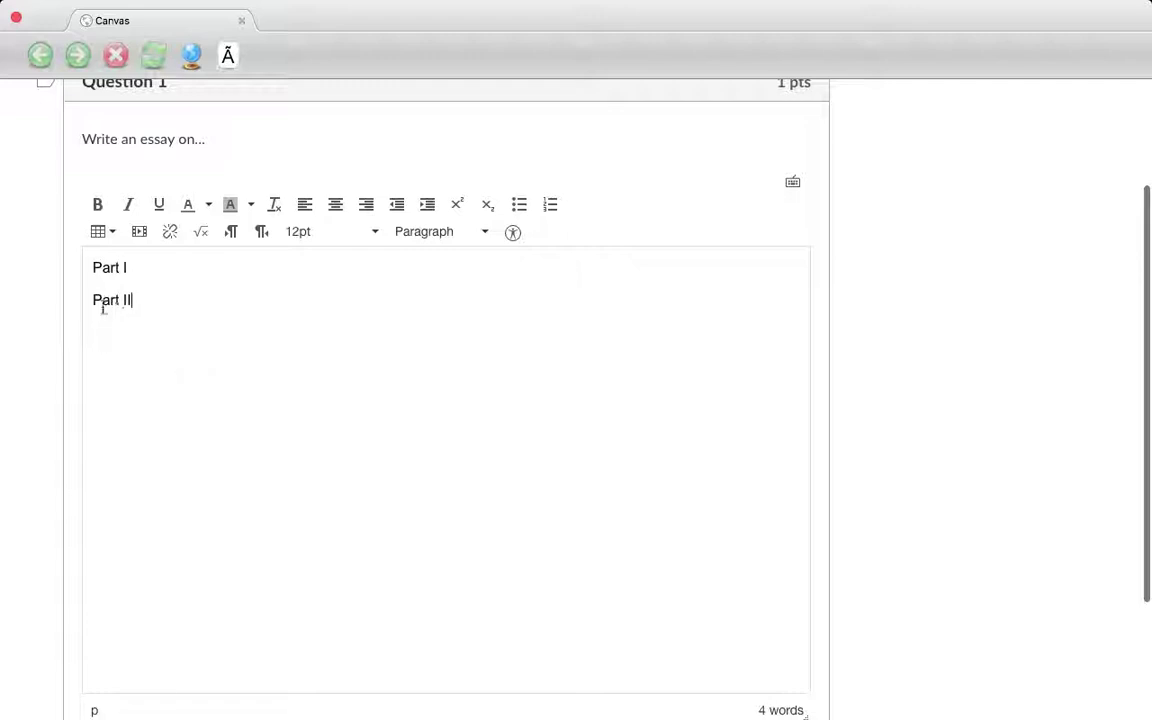
{"action": "left_click_drag", "start_coordinate": [106, 309], "coordinate": [93, 298]}
{"action": "key", "text": "super+c"}
{"action": "key", "text": "BackSpace"}
{"action": "left_click", "coordinate": [92, 267]}
{"action": "key", "text": "super+v"}
{"action": "key", "text": "Return"}
{"action": "scroll", "coordinate": [432, 411], "scroll_direction": "up", "scroll_amount": 3}
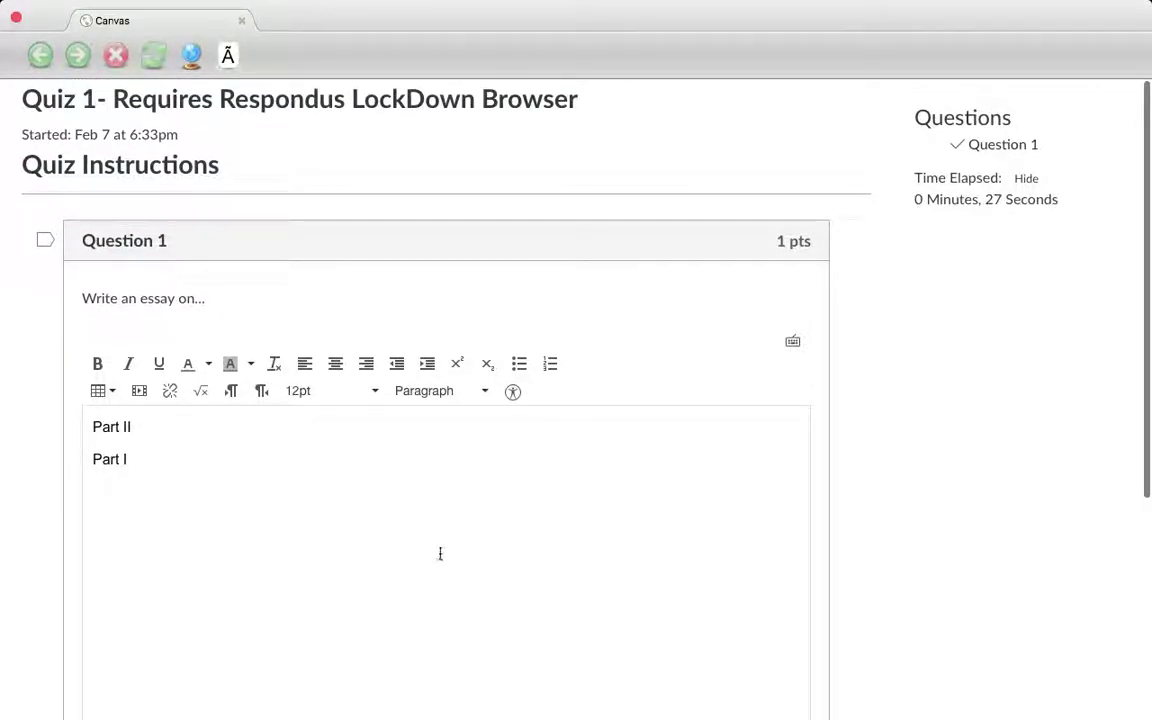
{"action": "left_click", "coordinate": [228, 55]}
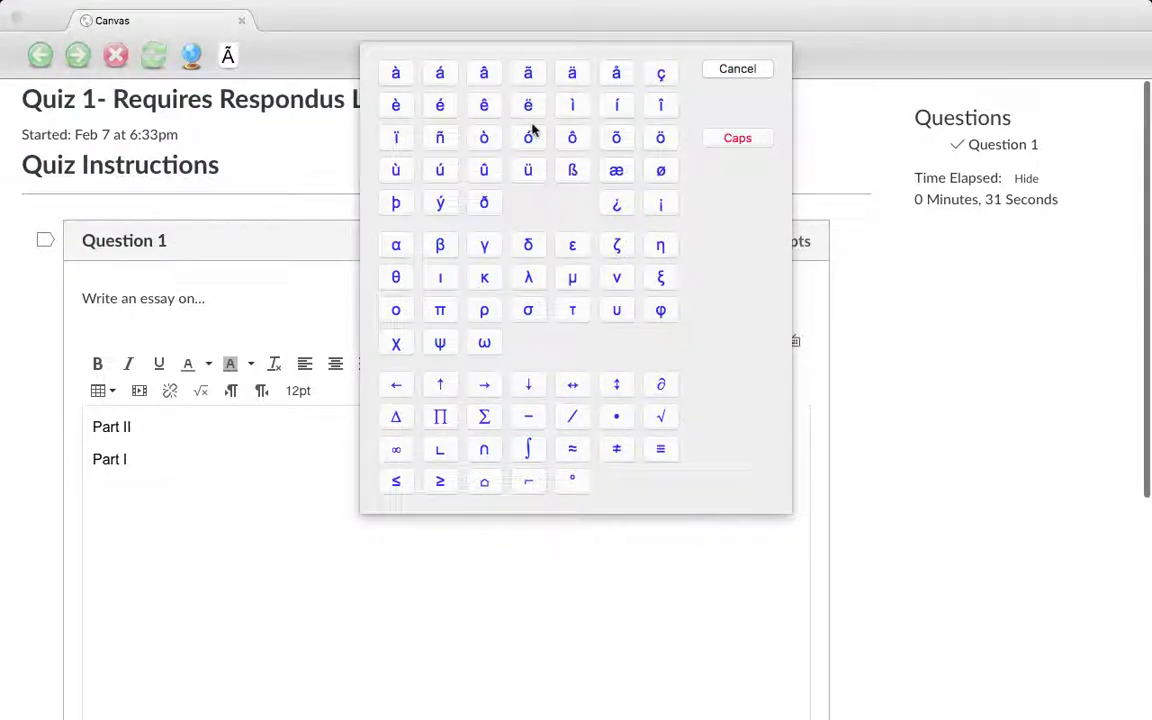
{"action": "left_click", "coordinate": [737, 70]}
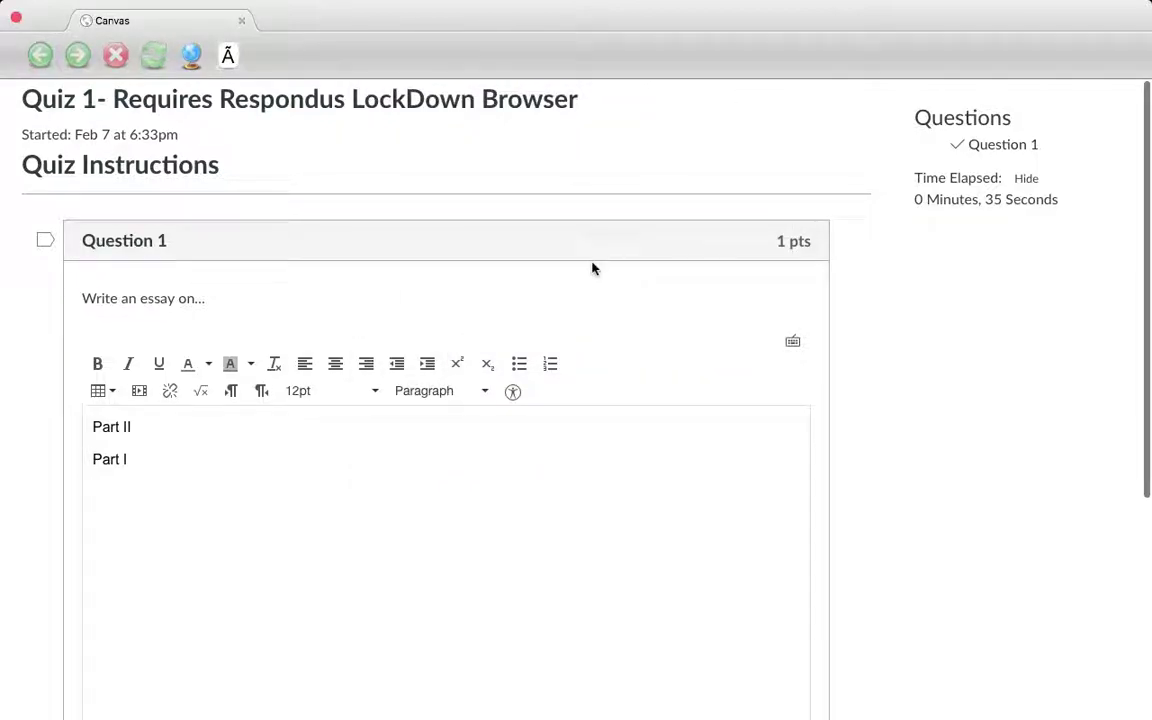
{"action": "scroll", "coordinate": [408, 525], "scroll_direction": "down", "scroll_amount": 1}
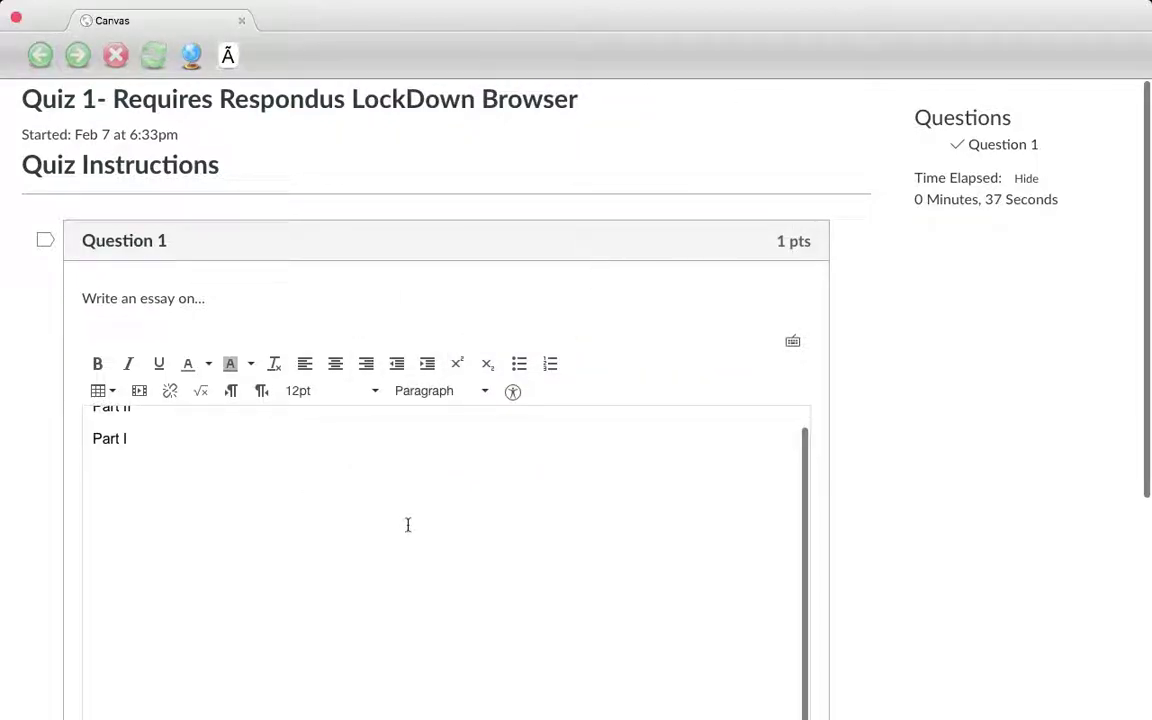
{"action": "scroll", "coordinate": [995, 563], "scroll_direction": "down", "scroll_amount": 5}
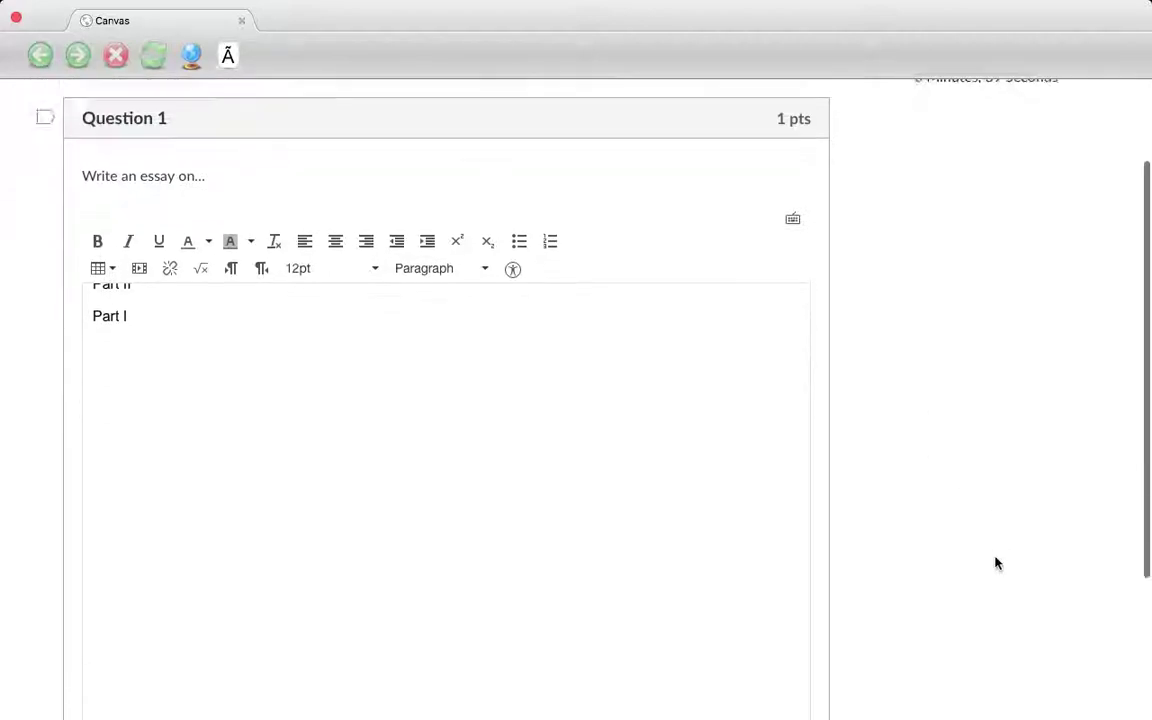
Submit Quiz 1 and quit LockDown Browser
{"action": "left_click", "coordinate": [786, 655]}
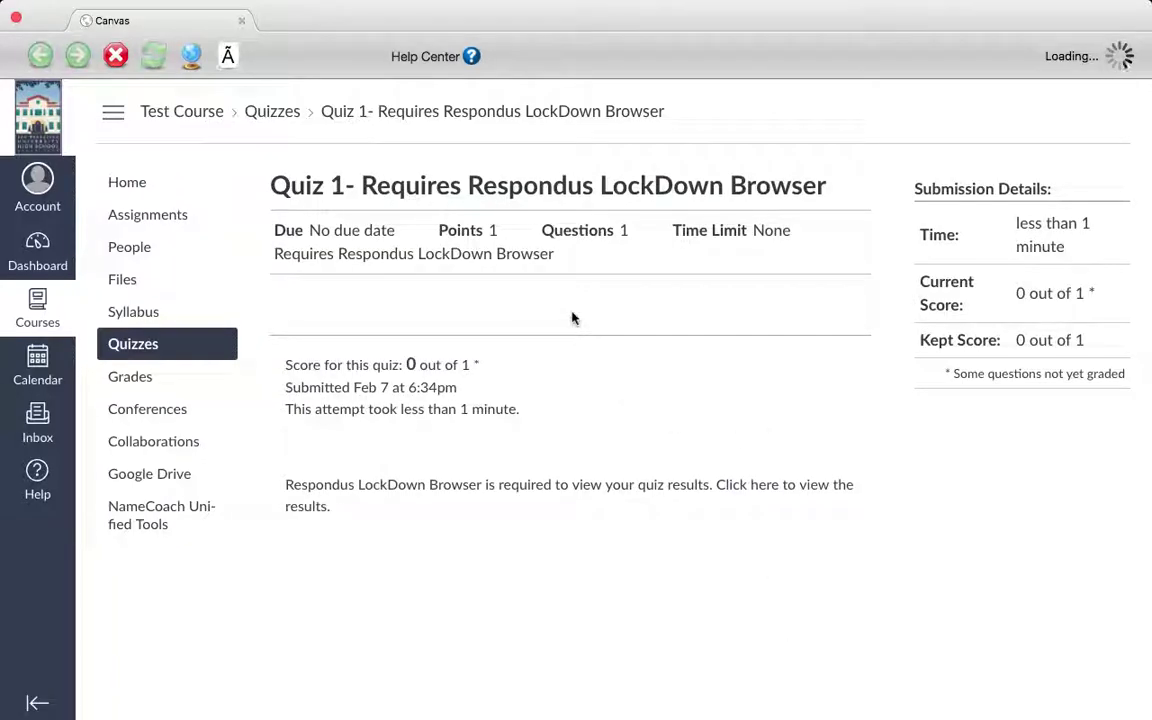
{"action": "left_click", "coordinate": [16, 18]}
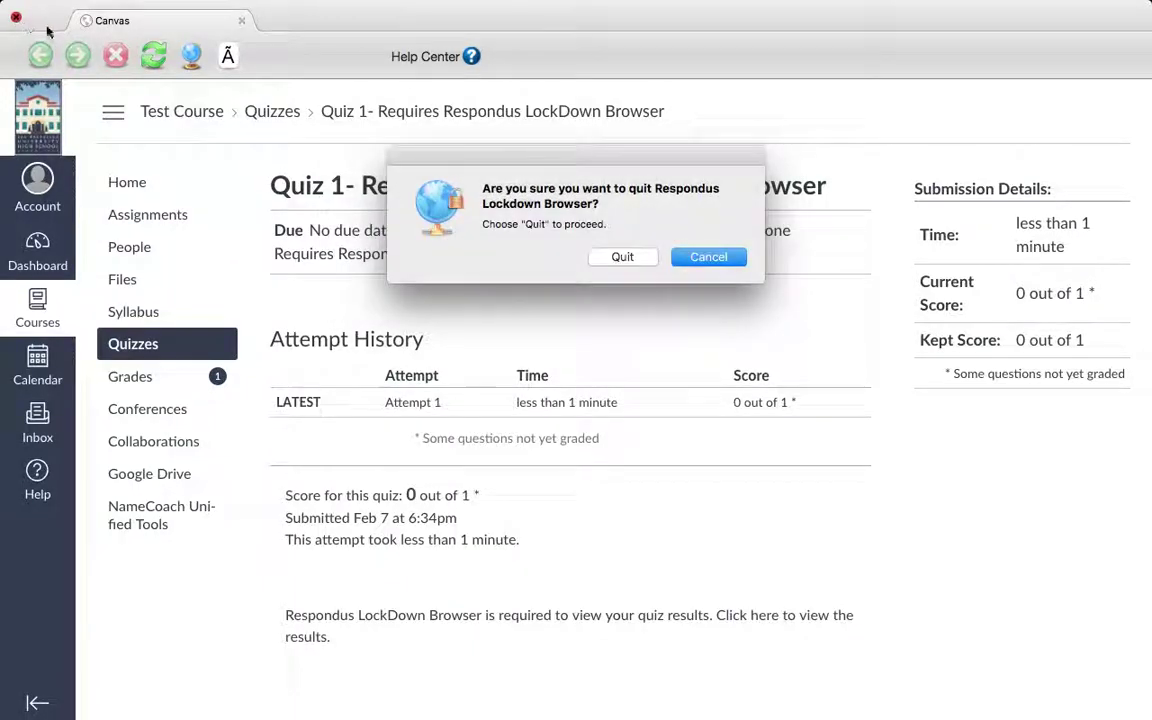
{"action": "left_click", "coordinate": [622, 257]}
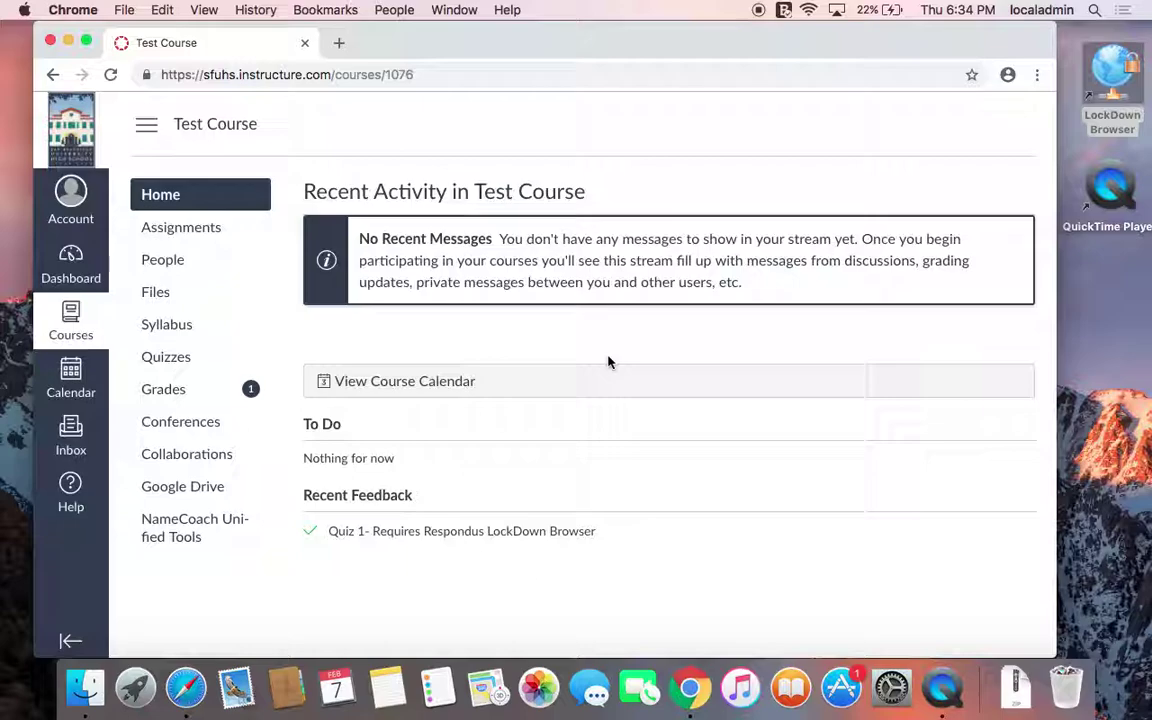
Try taking Quiz 2 with its access code, then switch to the course in Safari
{"action": "left_click", "coordinate": [179, 366]}
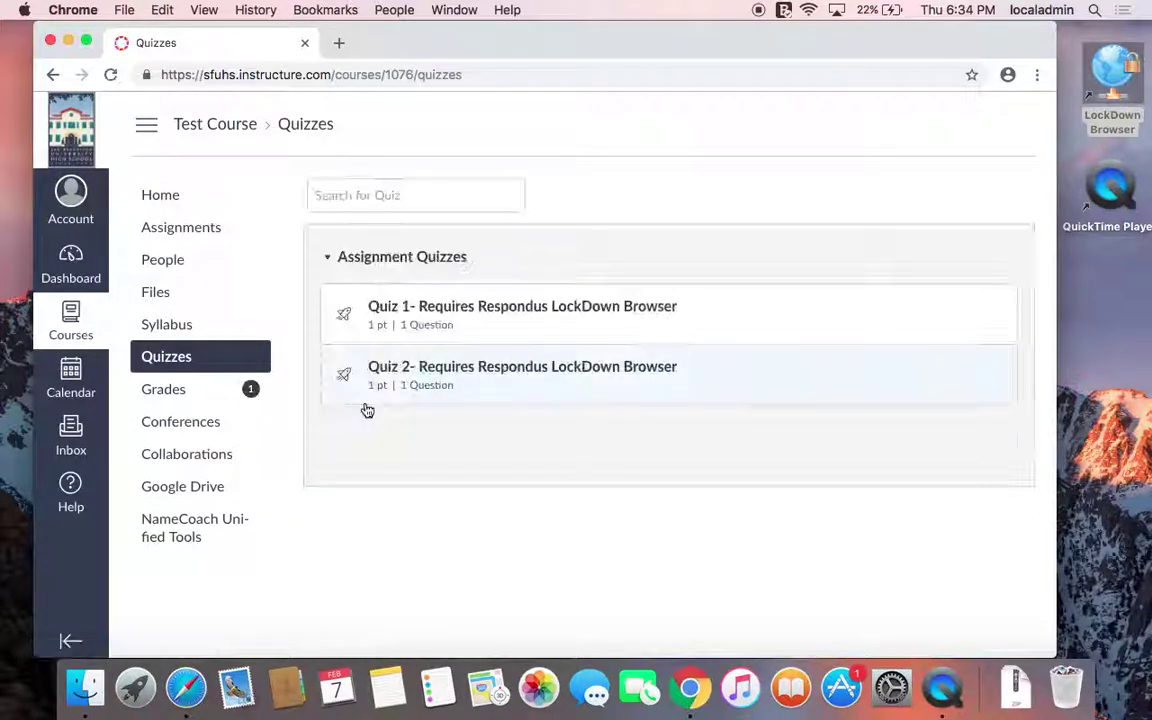
{"action": "left_click", "coordinate": [462, 378]}
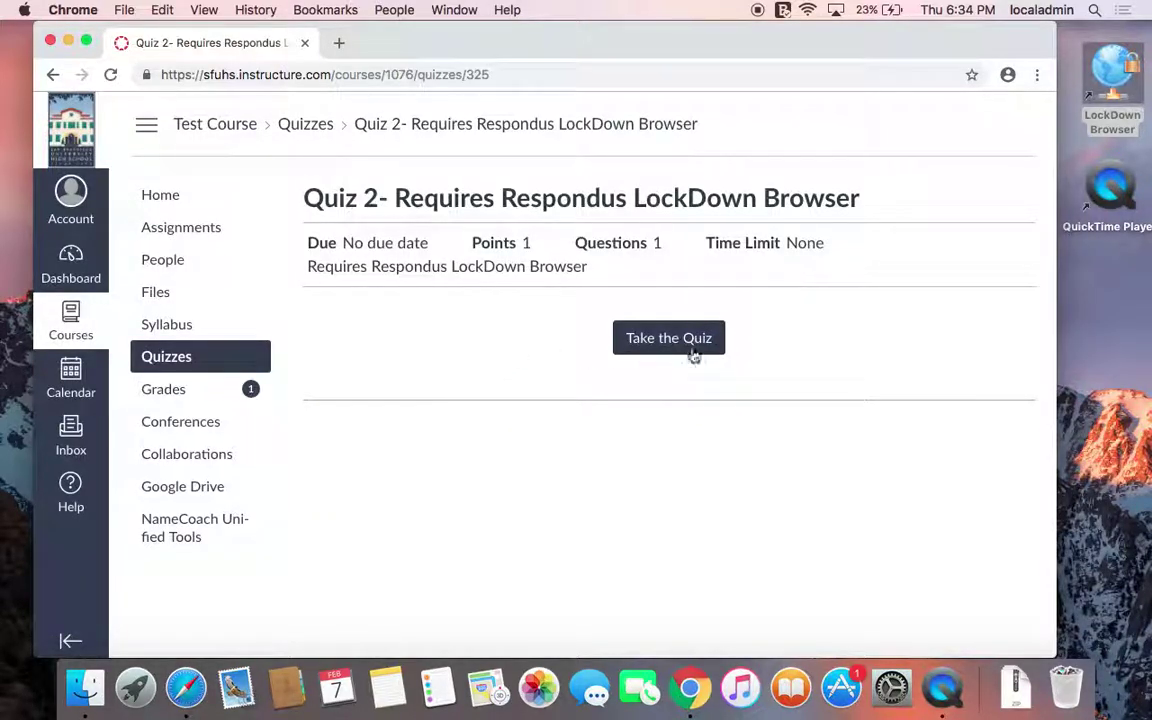
{"action": "left_click", "coordinate": [689, 355]}
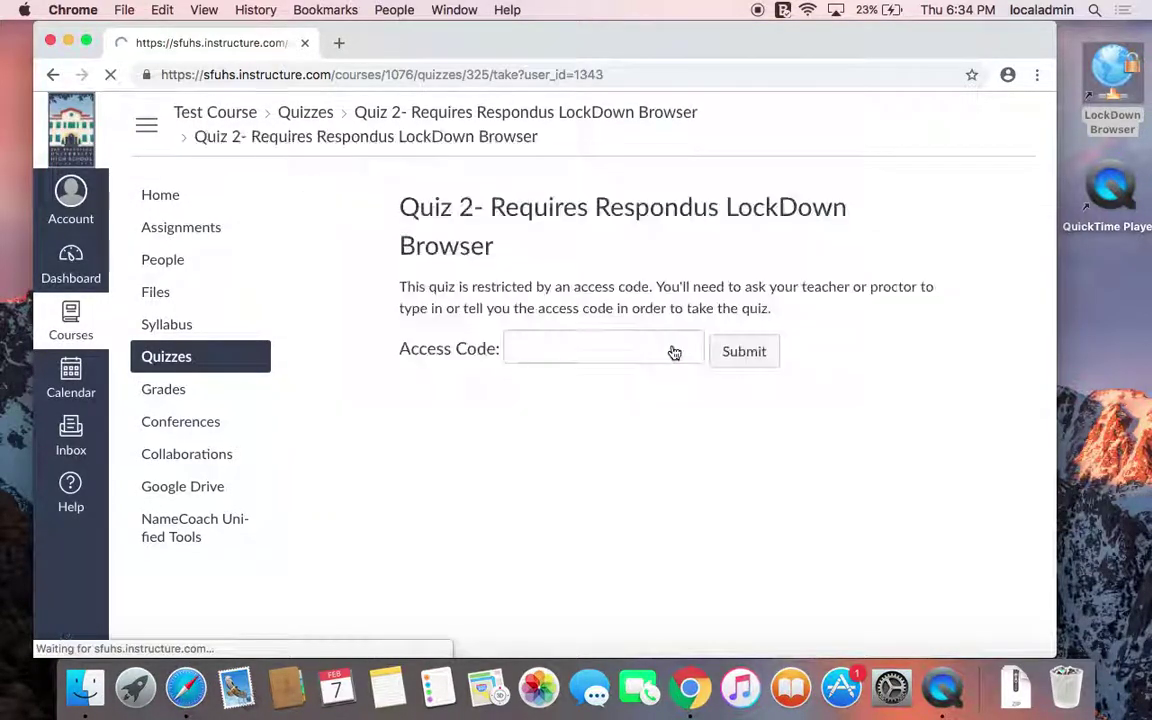
{"action": "type", "text": "*********"}
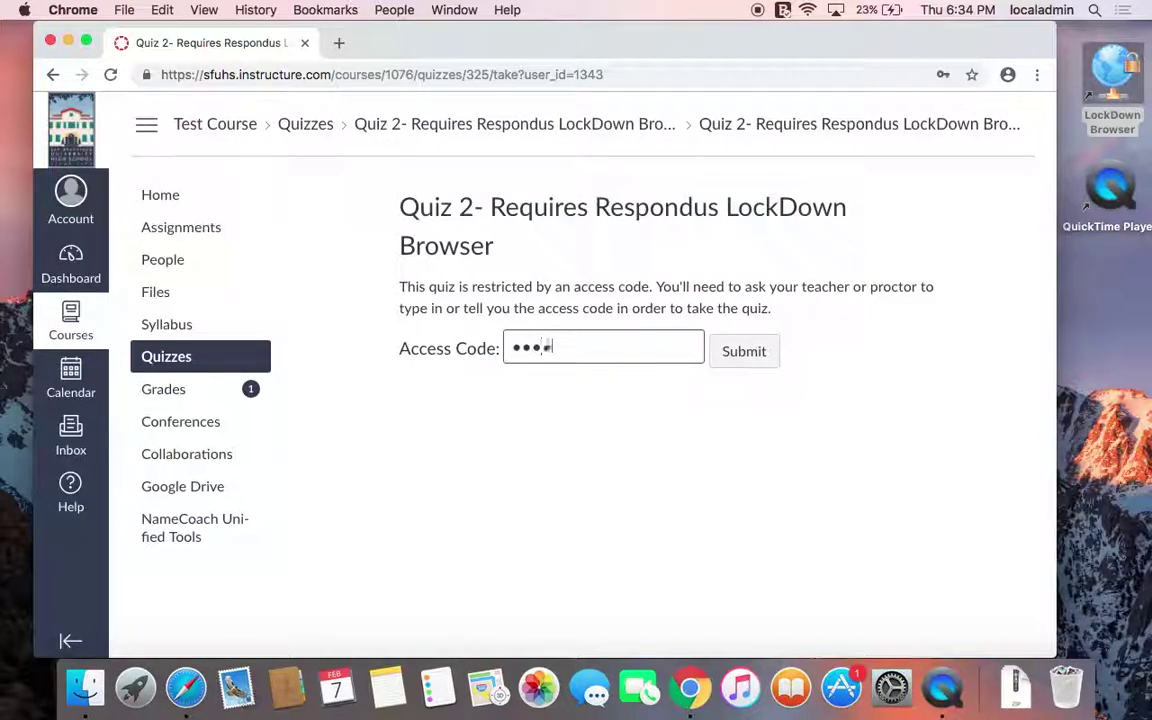
{"action": "key", "text": "Return"}
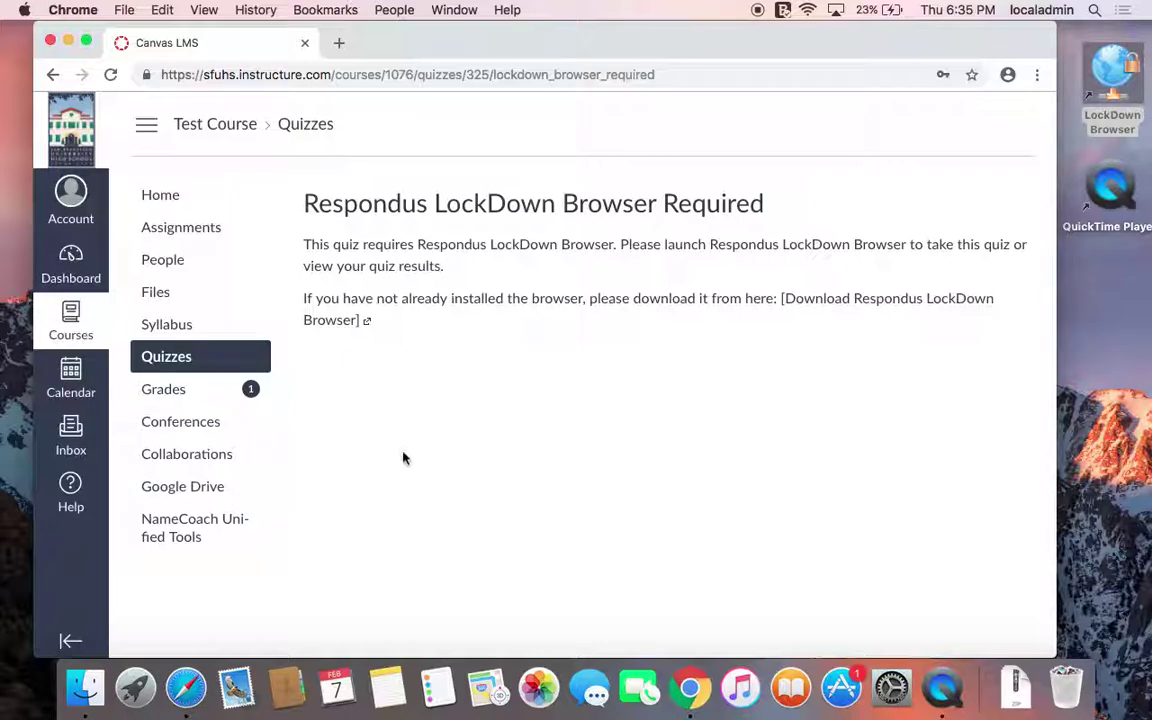
{"action": "left_click", "coordinate": [186, 688]}
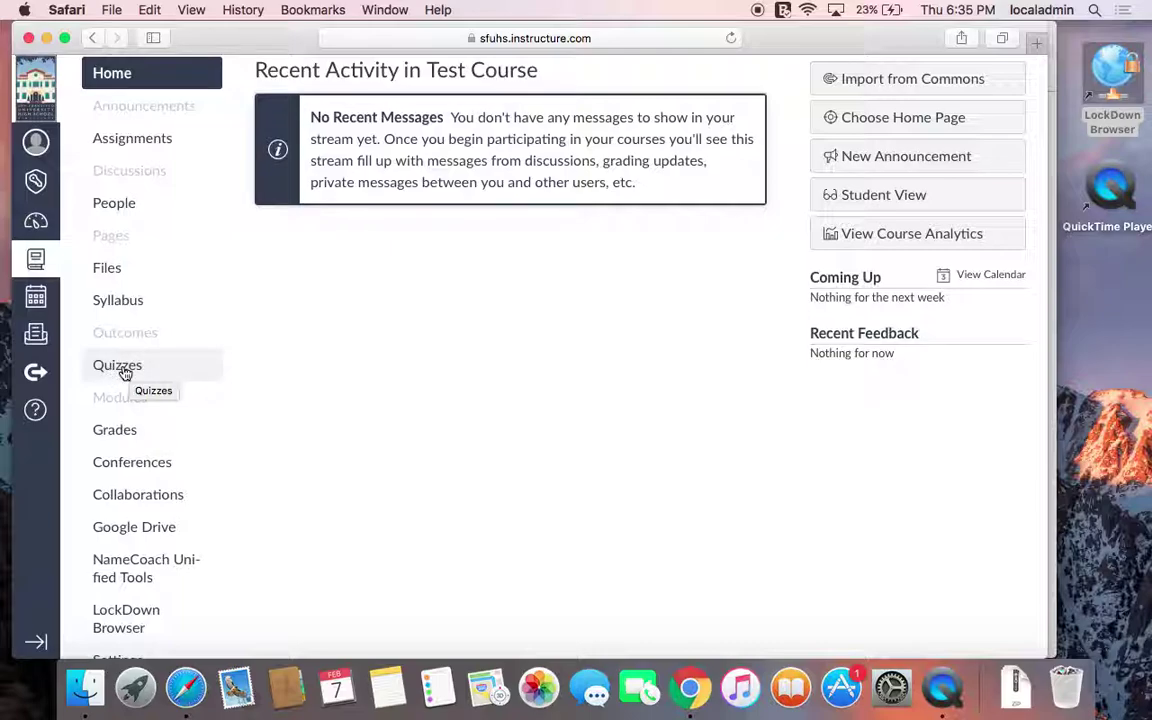
Open the Test Course's quiz list in Safari
{"action": "left_click", "coordinate": [124, 368]}
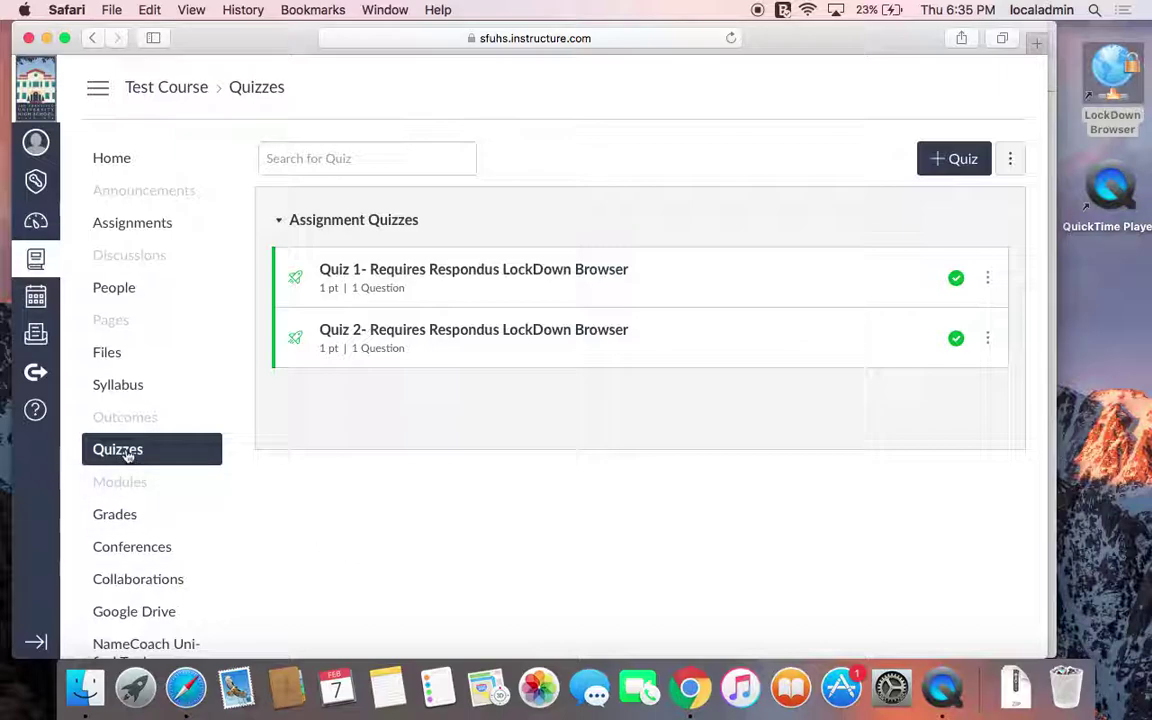
Create a new quiz titled 'Essay 1'
{"action": "left_click", "coordinate": [950, 172]}
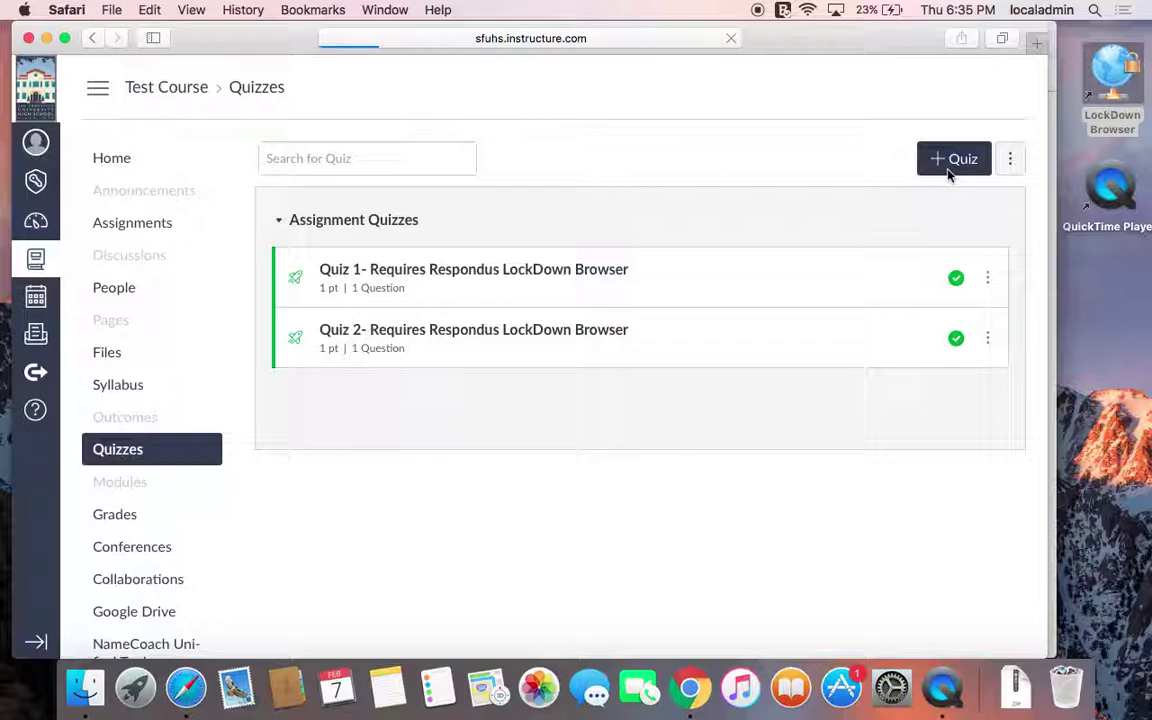
{"action": "left_click_drag", "start_coordinate": [364, 282], "coordinate": [252, 283]}
{"action": "type", "text": "Essay 1"}
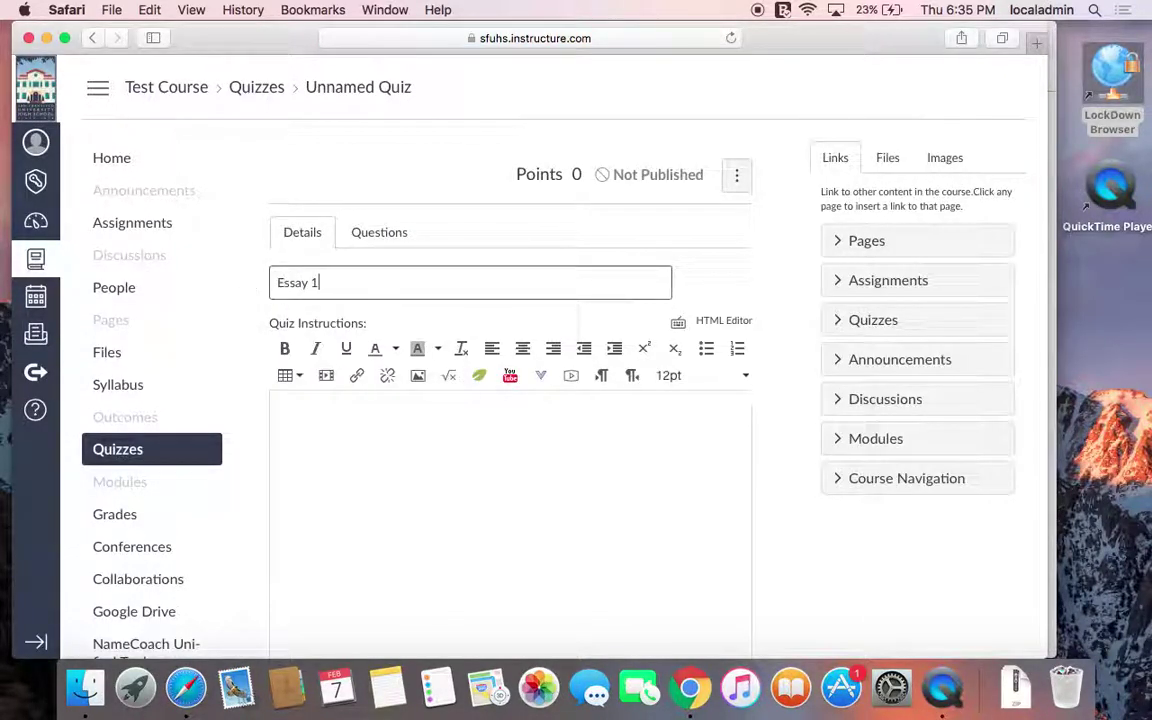
{"action": "left_click", "coordinate": [380, 437]}
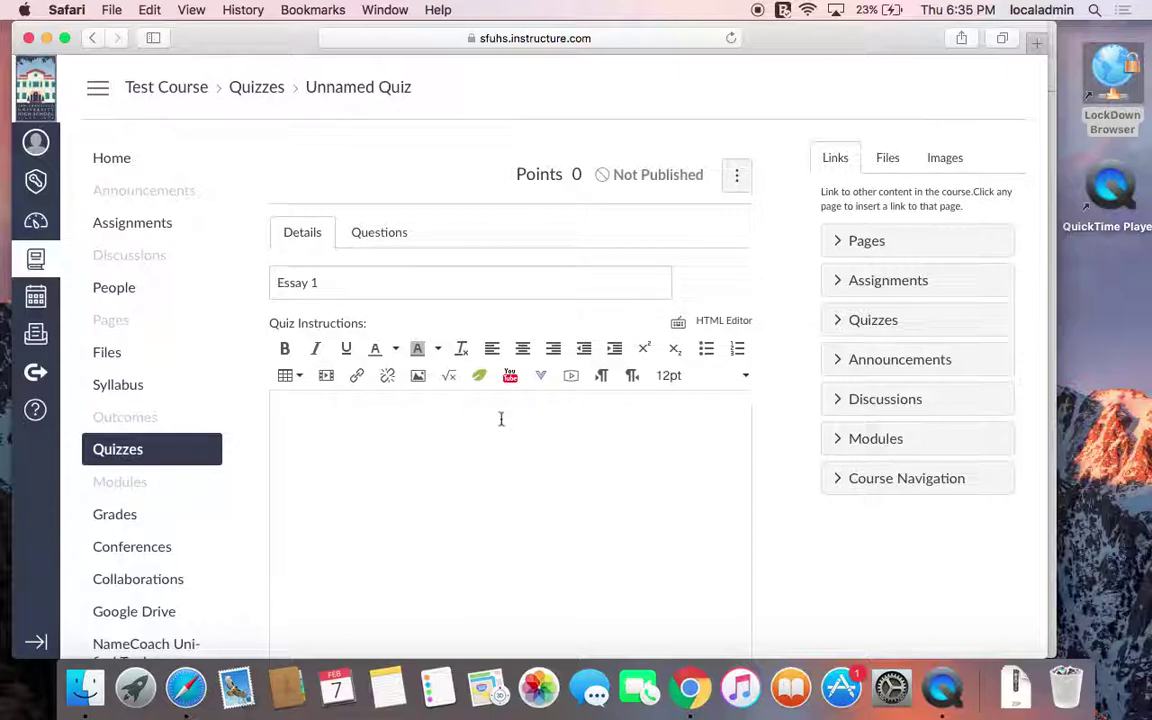
Require an access code for the quiz and enter the code
{"action": "scroll", "coordinate": [404, 440], "scroll_direction": "down", "scroll_amount": 3}
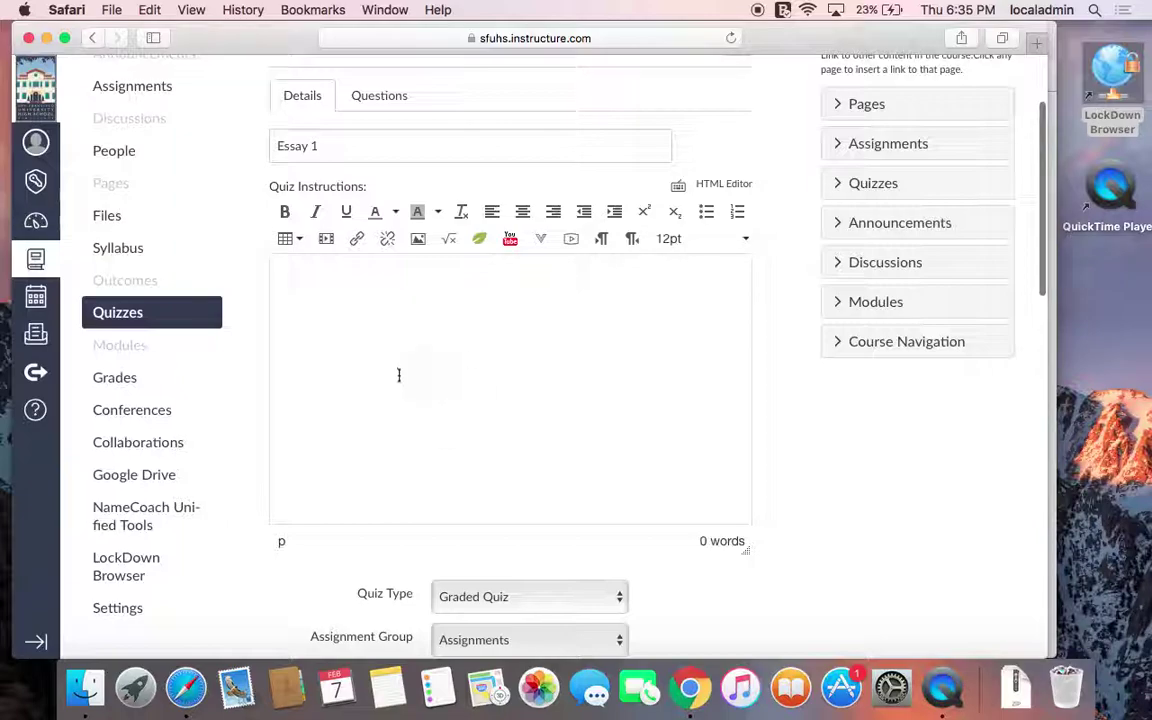
{"action": "scroll", "coordinate": [398, 376], "scroll_direction": "down", "scroll_amount": 3}
{"action": "scroll", "coordinate": [398, 380], "scroll_direction": "down", "scroll_amount": 5}
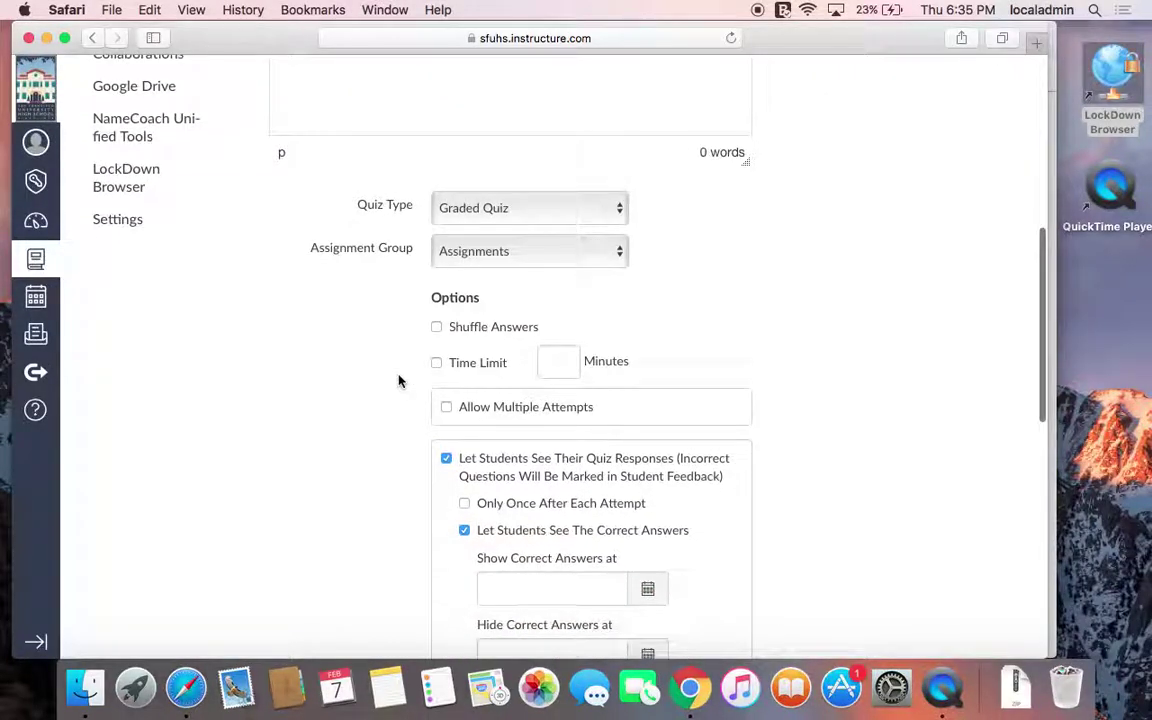
{"action": "scroll", "coordinate": [398, 380], "scroll_direction": "down", "scroll_amount": 3}
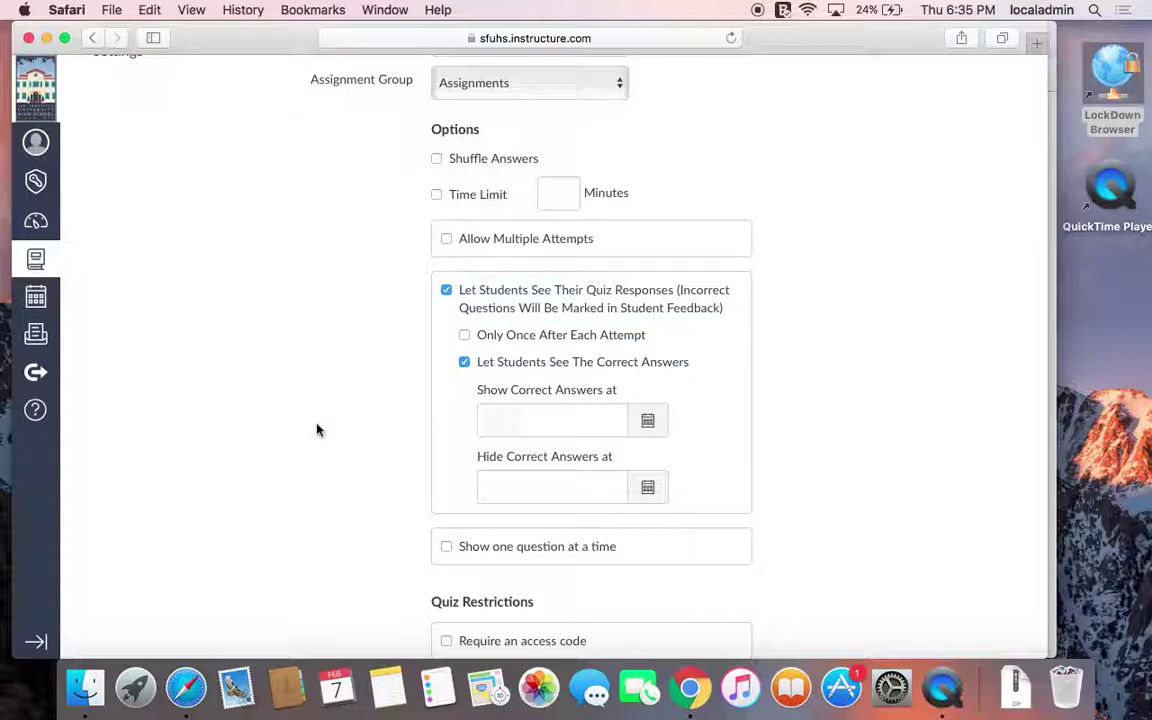
{"action": "scroll", "coordinate": [317, 430], "scroll_direction": "down", "scroll_amount": 7}
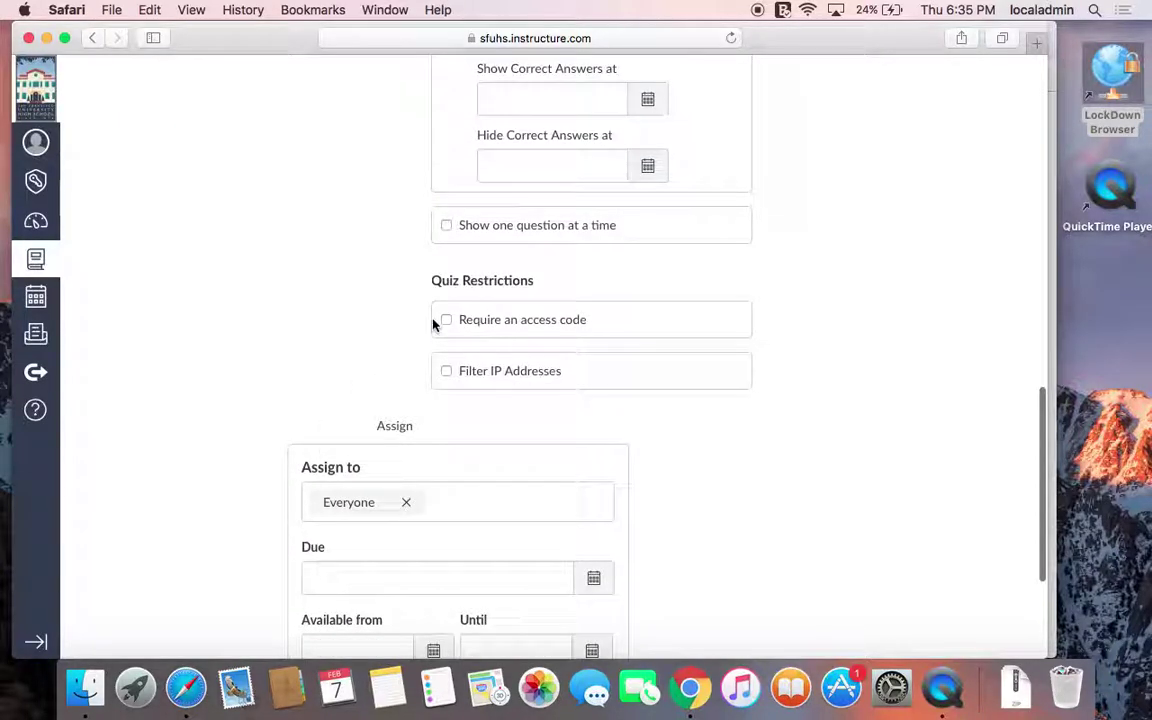
{"action": "left_click", "coordinate": [446, 320]}
{"action": "left_click", "coordinate": [470, 355]}
{"action": "type", "text": "password"}
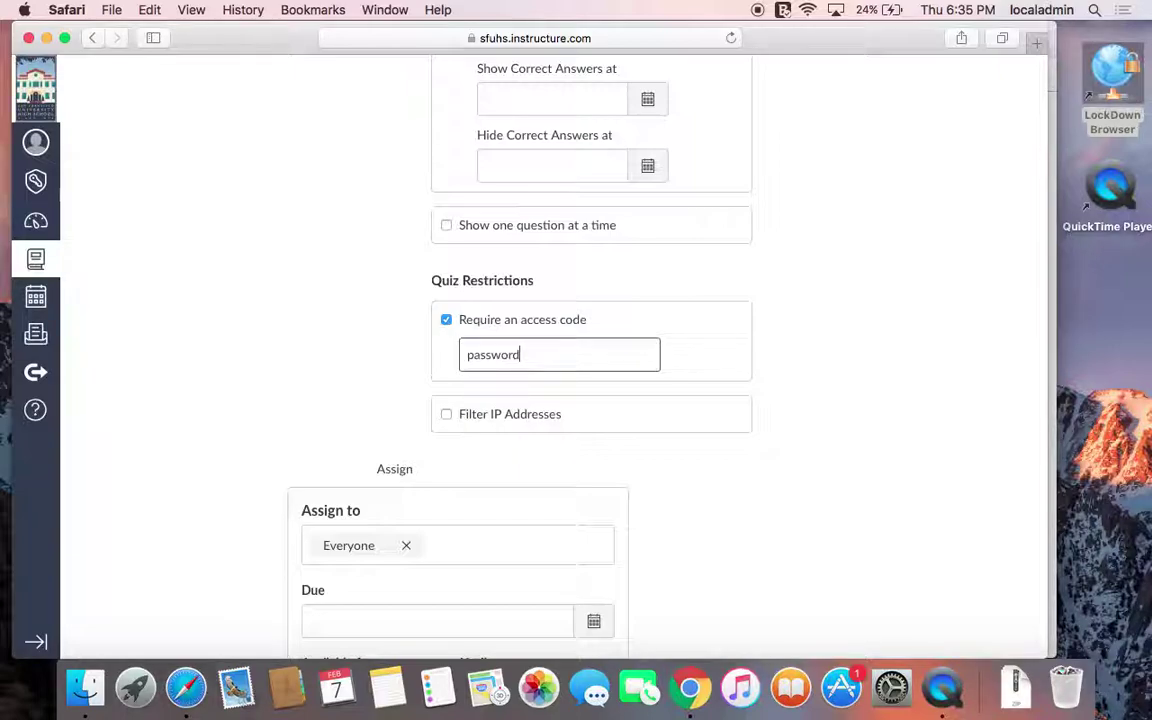
{"action": "left_click", "coordinate": [394, 383]}
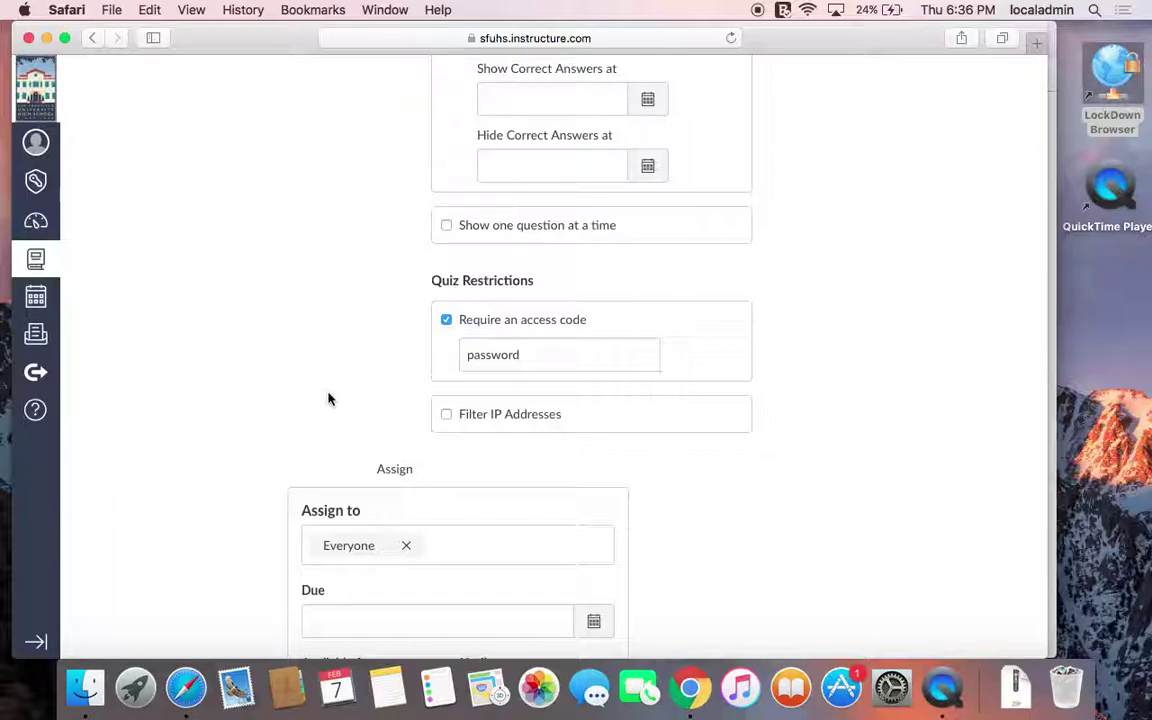
Scroll back to the top and go to the quiz's Questions page
{"action": "scroll", "coordinate": [368, 420], "scroll_direction": "down", "scroll_amount": 5}
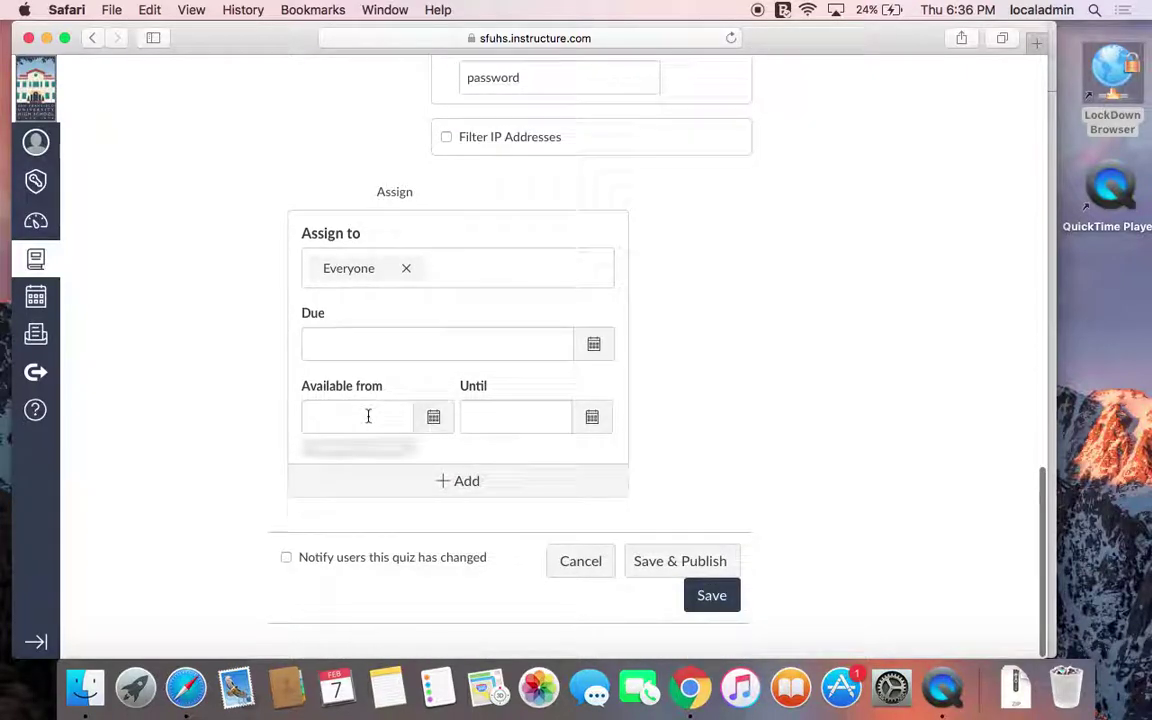
{"action": "scroll", "coordinate": [368, 419], "scroll_direction": "up", "scroll_amount": 5}
{"action": "scroll", "coordinate": [368, 419], "scroll_direction": "down", "scroll_amount": 5}
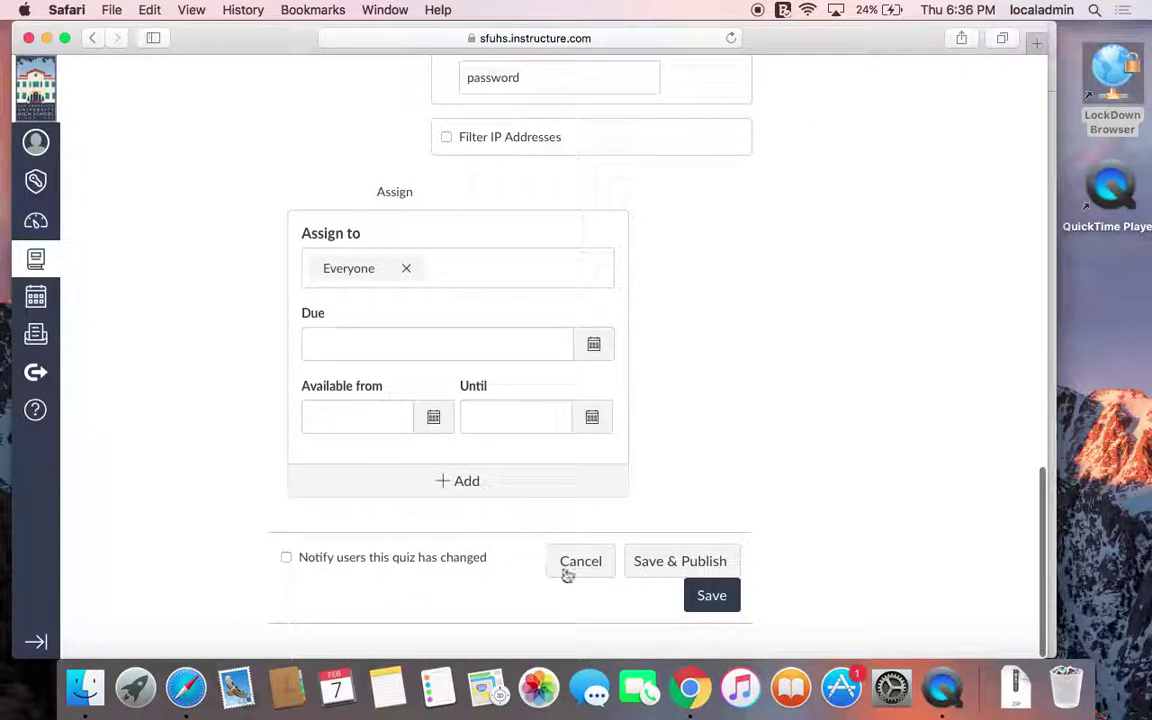
{"action": "scroll", "coordinate": [566, 576], "scroll_direction": "up", "scroll_amount": 15}
{"action": "scroll", "coordinate": [566, 579], "scroll_direction": "up", "scroll_amount": 2}
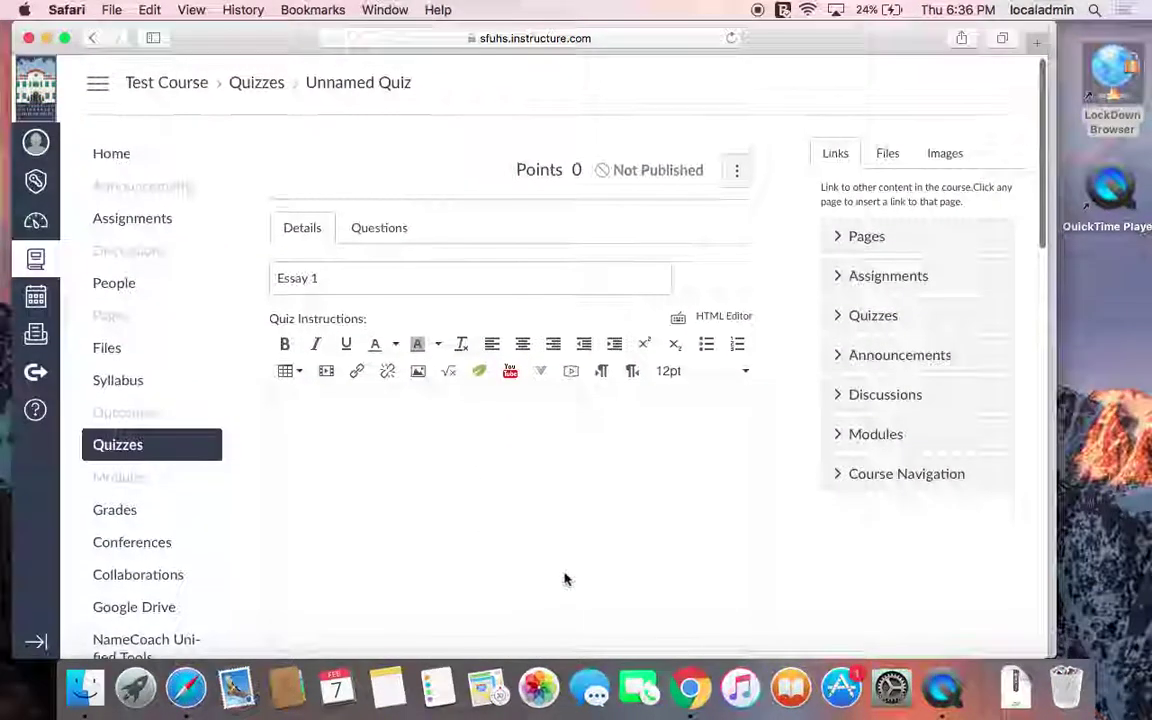
{"action": "left_click", "coordinate": [390, 234]}
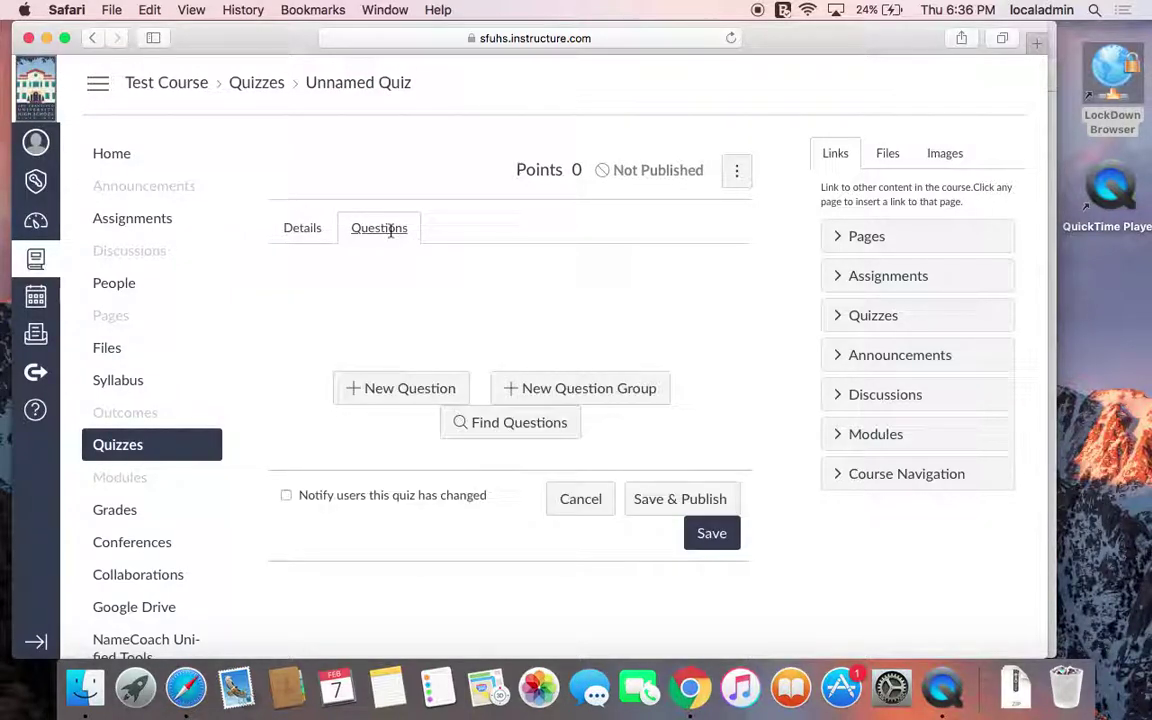
Add a new essay question worth 10 points
{"action": "left_click", "coordinate": [361, 393]}
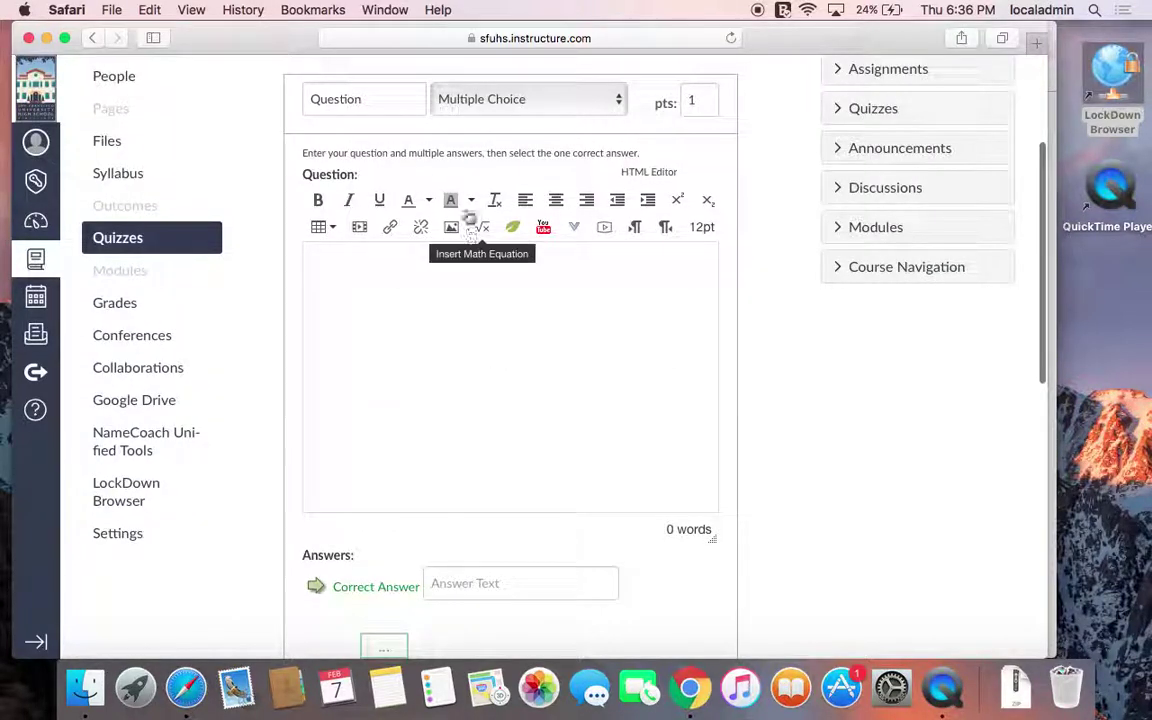
{"action": "left_click", "coordinate": [474, 97]}
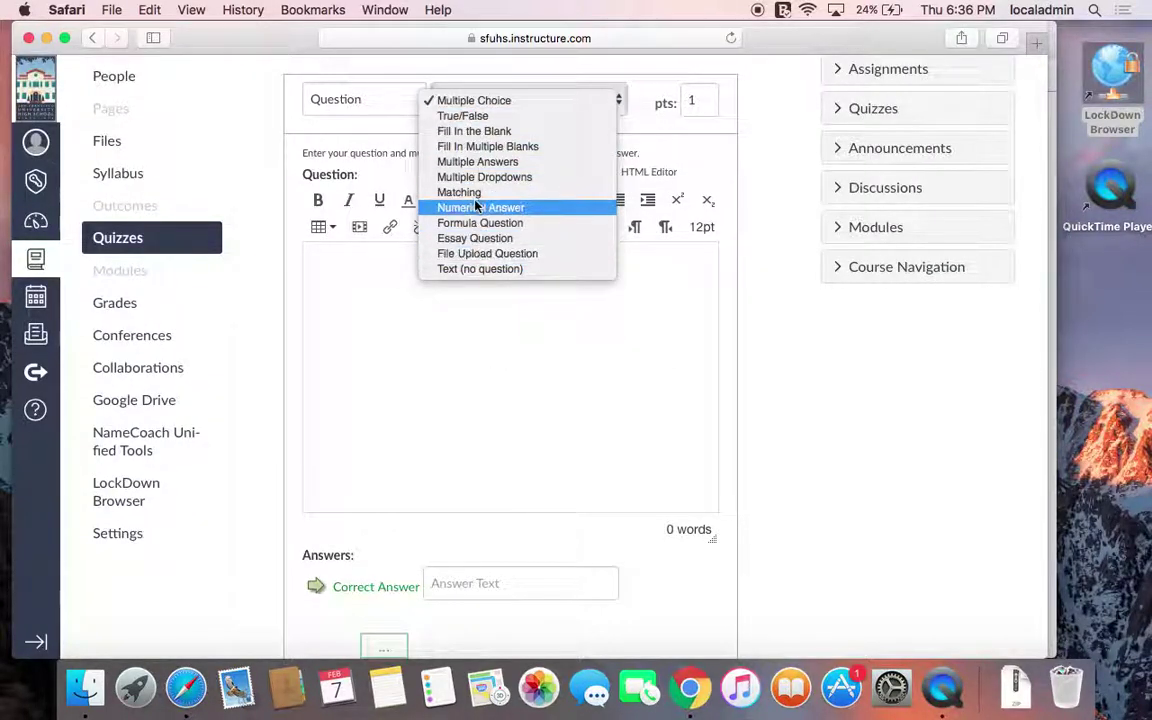
{"action": "left_click", "coordinate": [477, 239]}
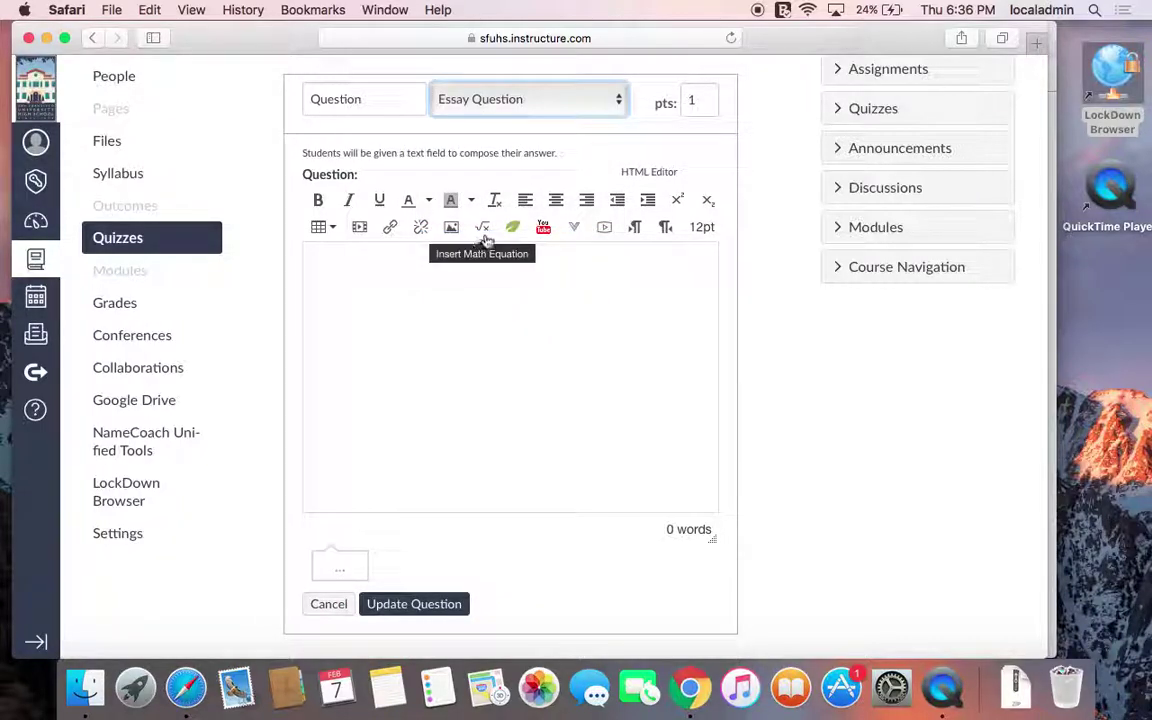
{"action": "left_click", "coordinate": [695, 101]}
{"action": "type", "text": "0"}
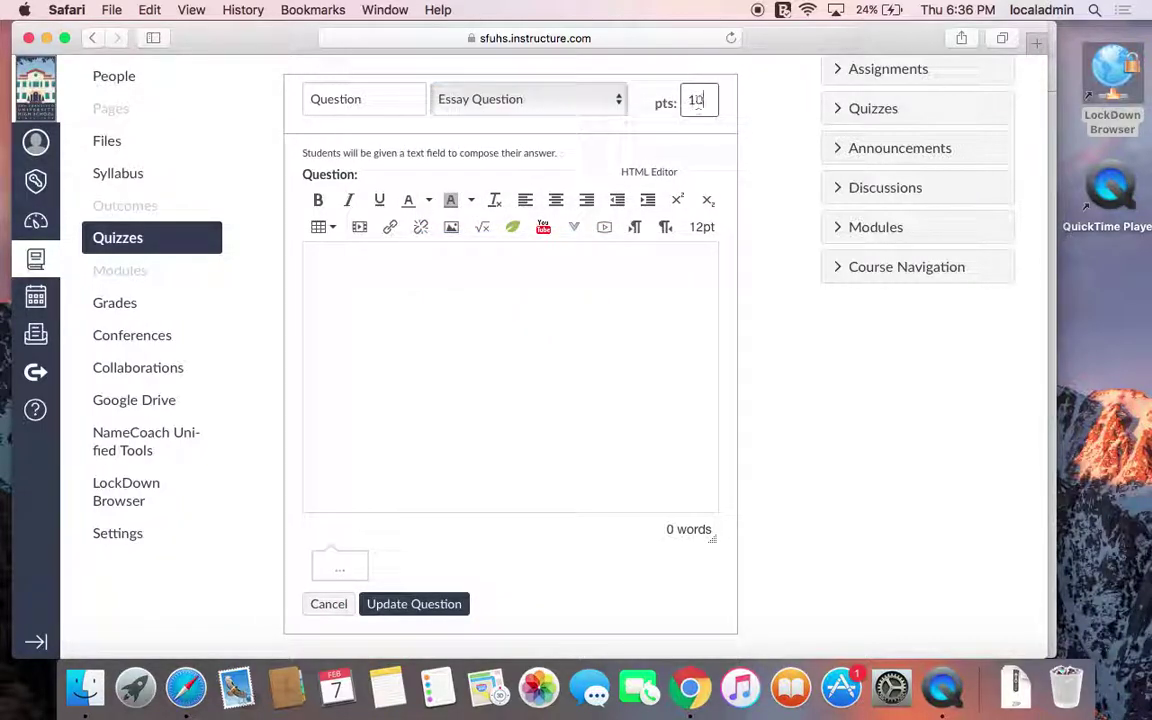
Enter the prompt 'Write an essay on...' and save the question
{"action": "left_click", "coordinate": [451, 377]}
{"action": "type", "text": "Write an ess"}
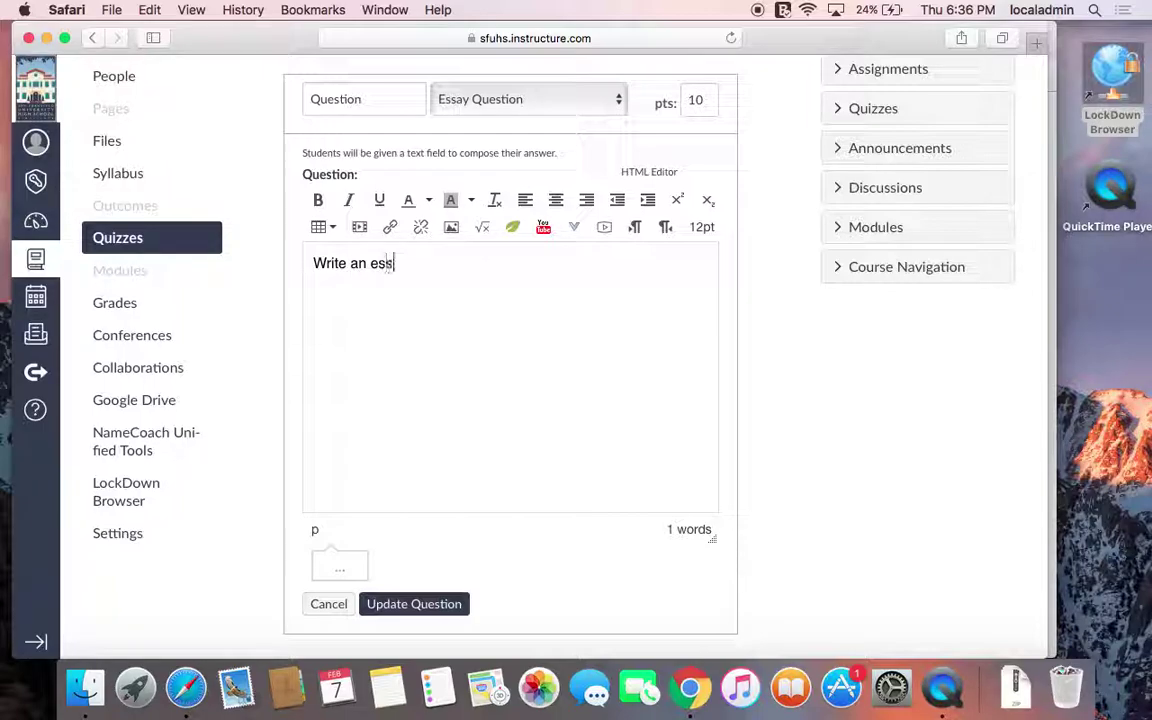
{"action": "type", "text": "ay on..."}
{"action": "scroll", "coordinate": [486, 426], "scroll_direction": "down", "scroll_amount": 2}
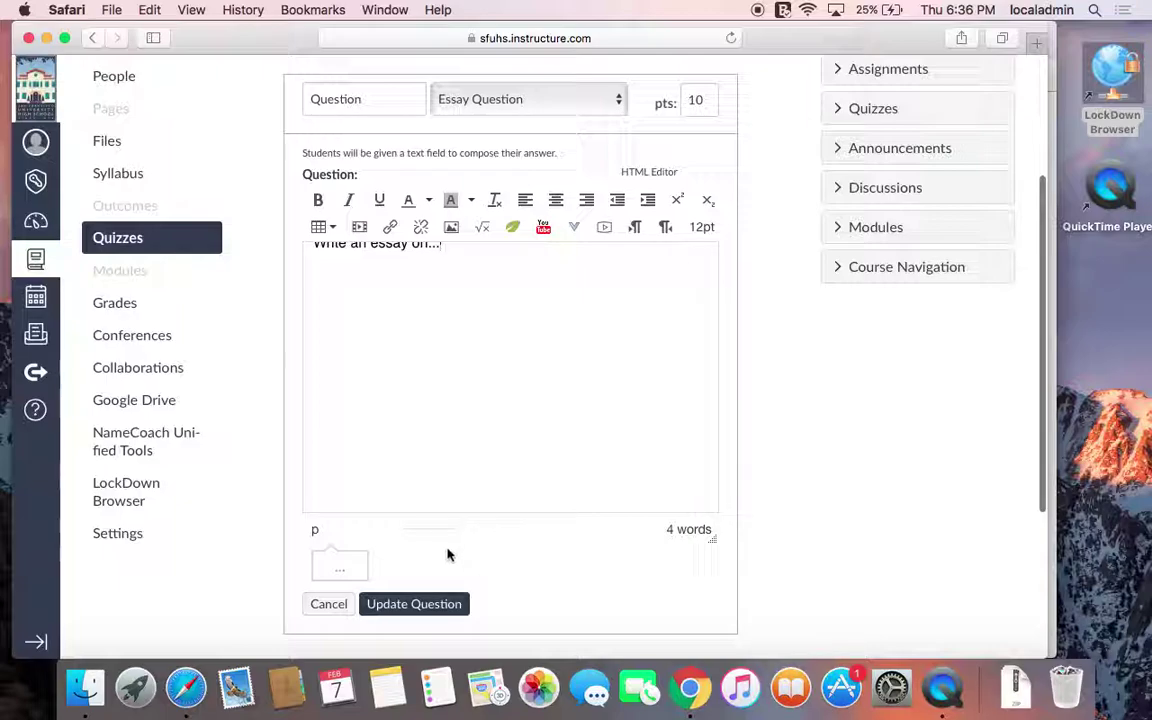
{"action": "scroll", "coordinate": [419, 612], "scroll_direction": "down", "scroll_amount": 5}
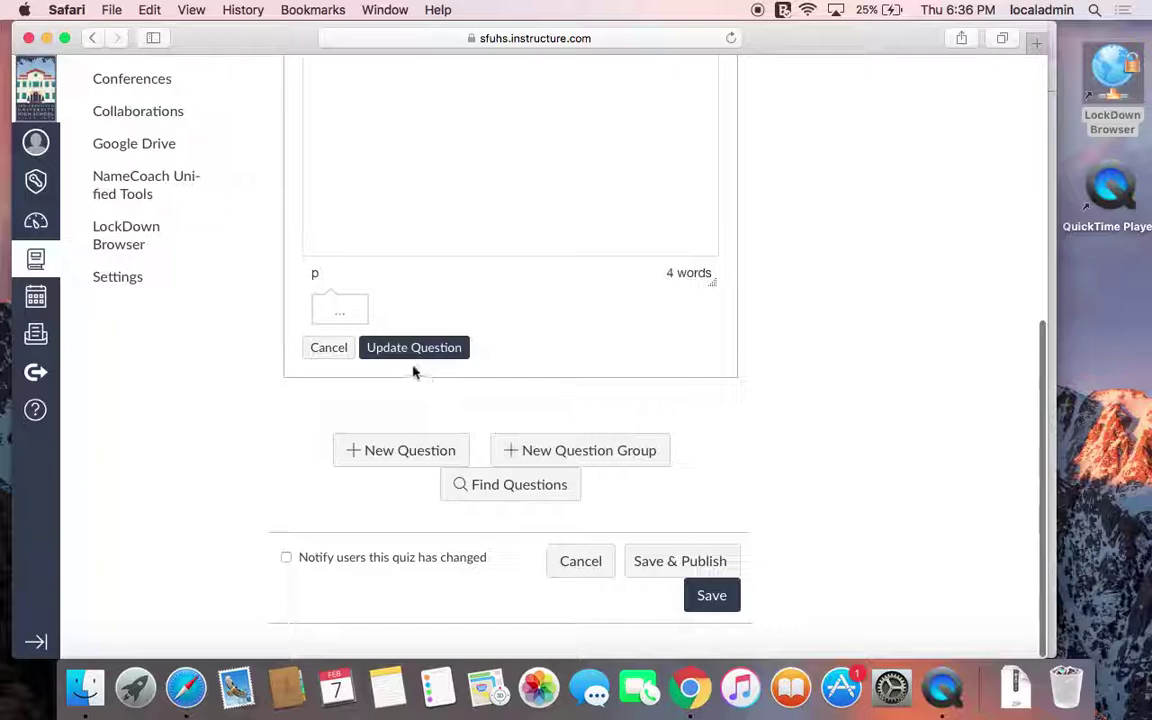
{"action": "scroll", "coordinate": [434, 265], "scroll_direction": "up", "scroll_amount": 5}
{"action": "scroll", "coordinate": [434, 311], "scroll_direction": "down", "scroll_amount": 4}
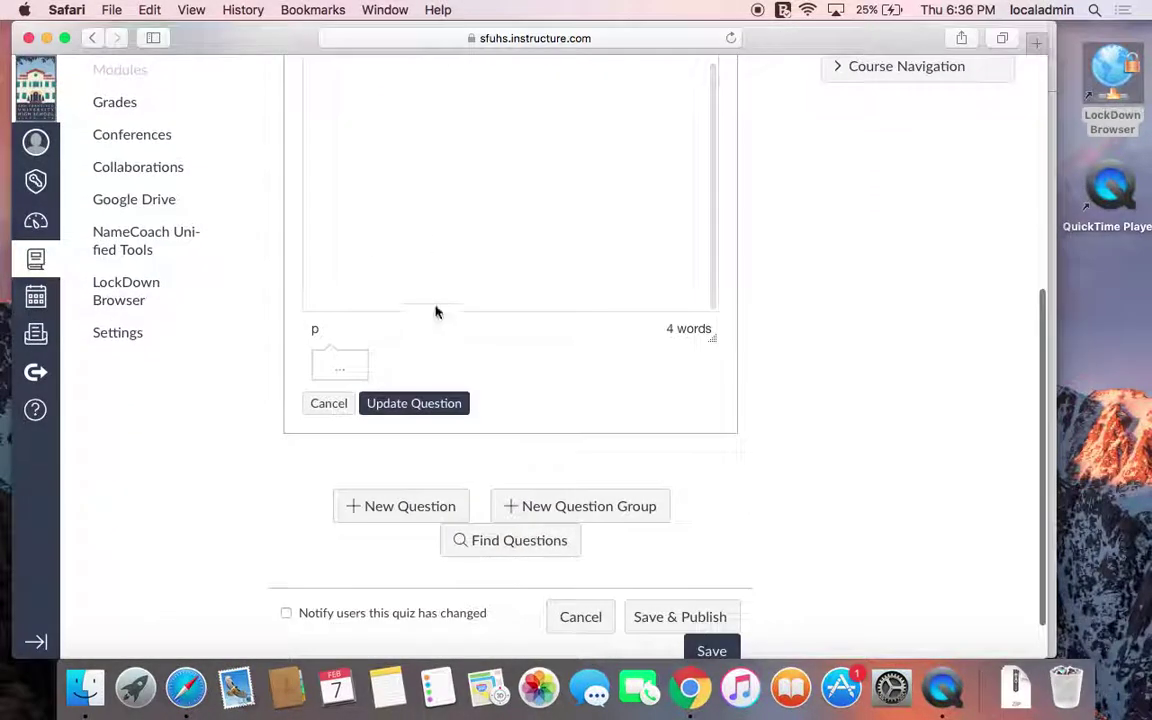
{"action": "left_click", "coordinate": [394, 404]}
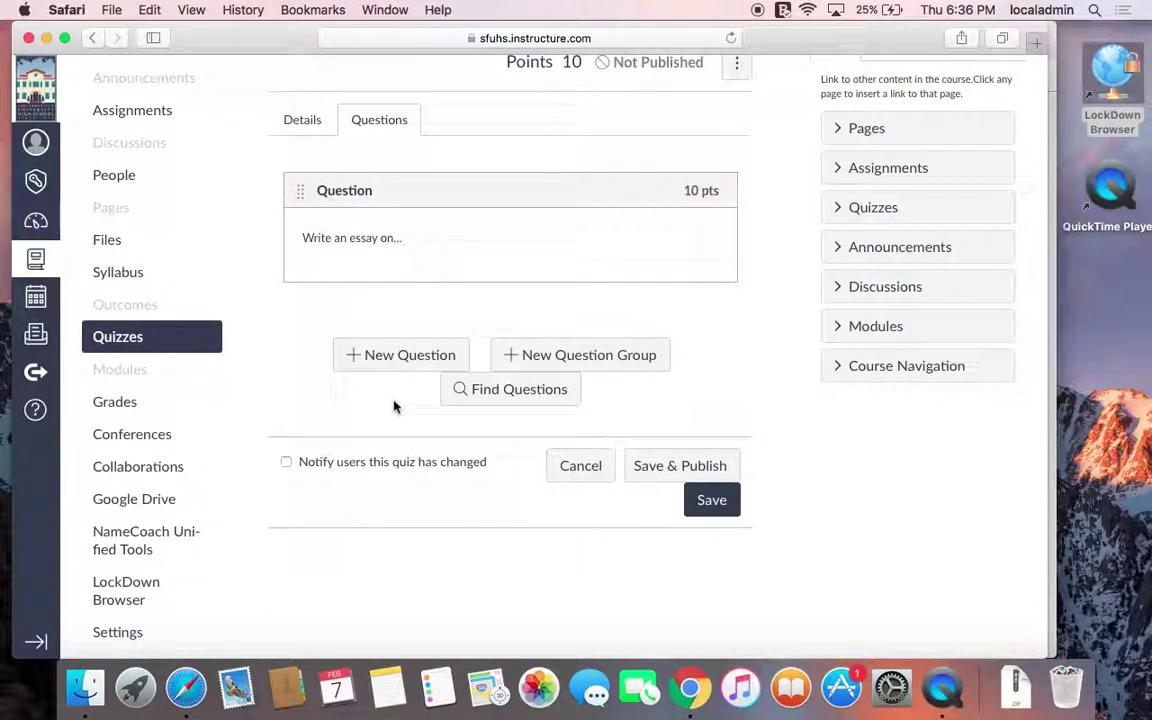
Save and publish Essay 1, then view its rubric details
{"action": "left_click", "coordinate": [669, 477]}
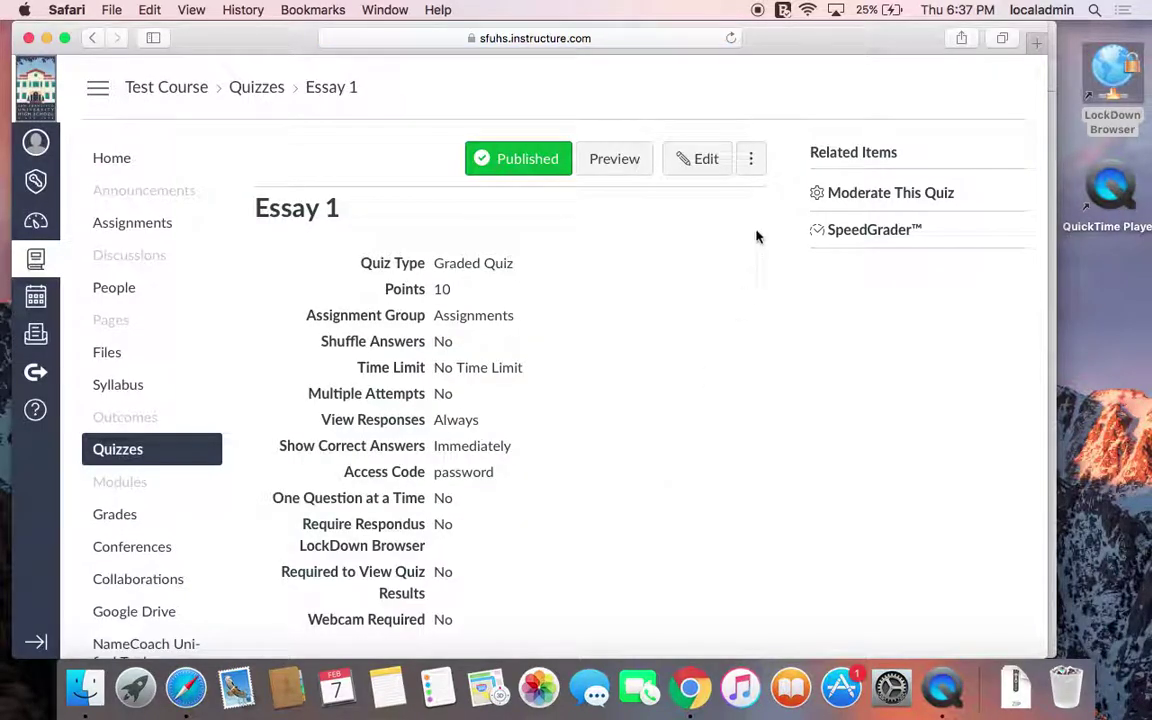
{"action": "left_click", "coordinate": [752, 171]}
{"action": "left_click", "coordinate": [668, 214]}
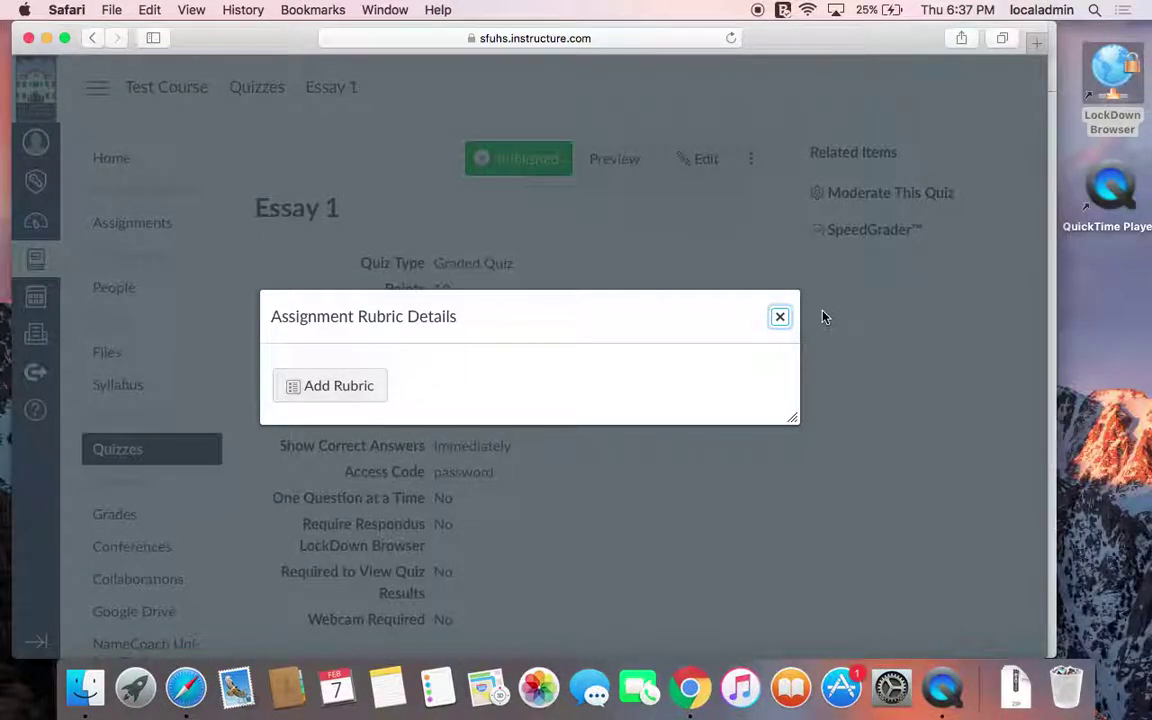
Close the rubric and go to the course's LockDown Browser Dashboard
{"action": "left_click", "coordinate": [778, 319]}
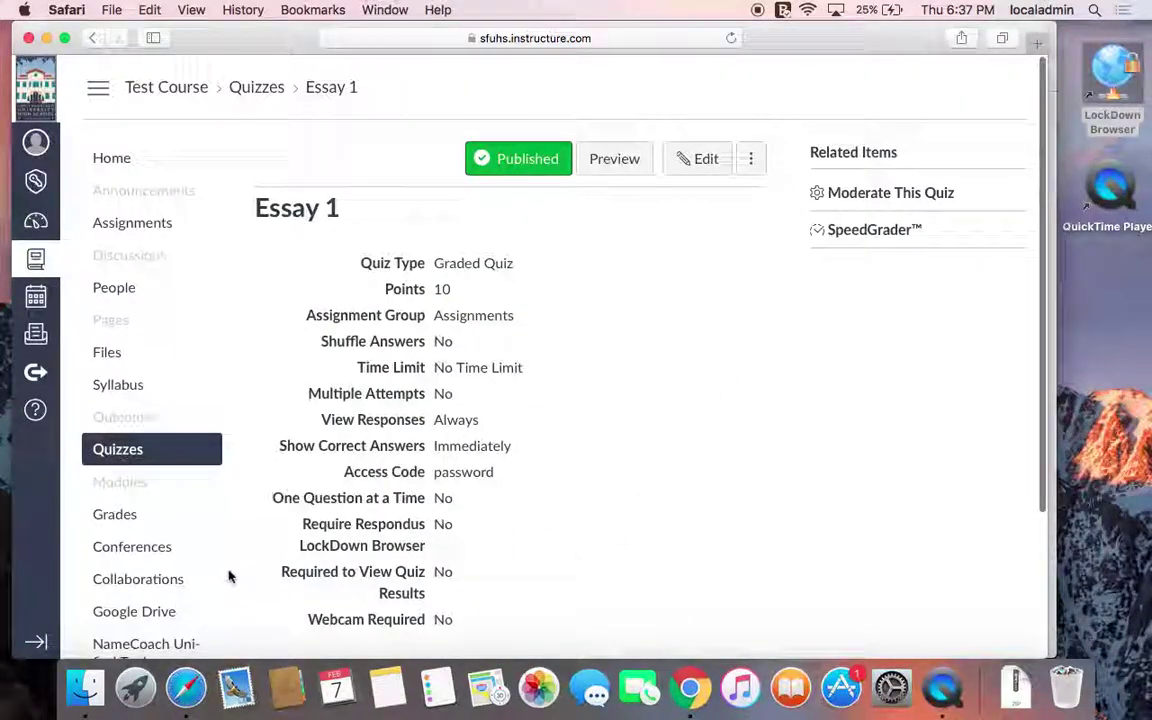
{"action": "scroll", "coordinate": [228, 577], "scroll_direction": "down", "scroll_amount": 3}
{"action": "left_click", "coordinate": [127, 535]}
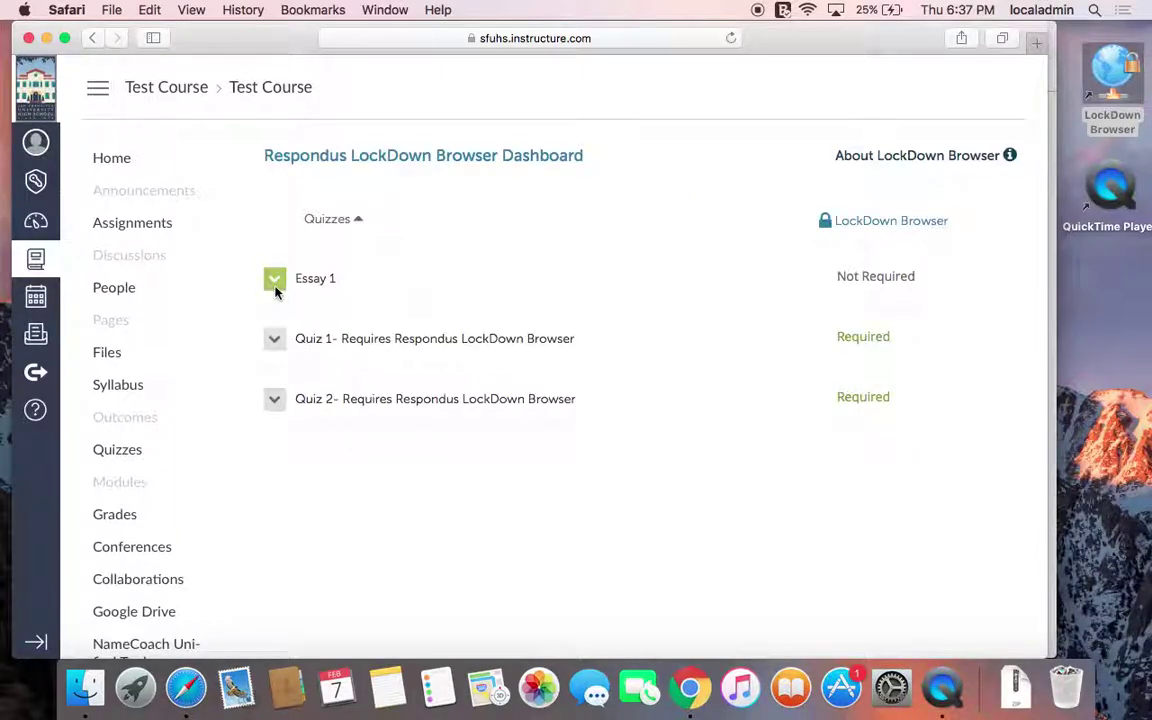
In Essay 1's LockDown Browser settings, select 'Require Respondus LockDown Browser for this exam'
{"action": "left_click", "coordinate": [276, 287]}
{"action": "left_click", "coordinate": [284, 312]}
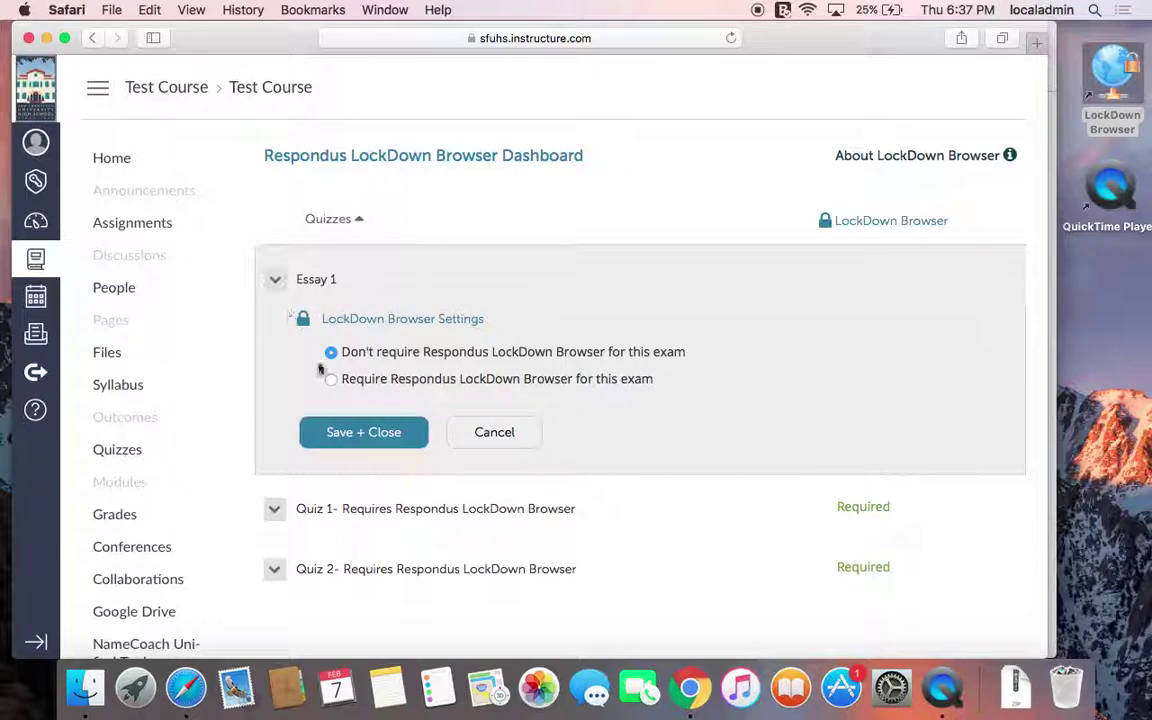
{"action": "left_click", "coordinate": [367, 386]}
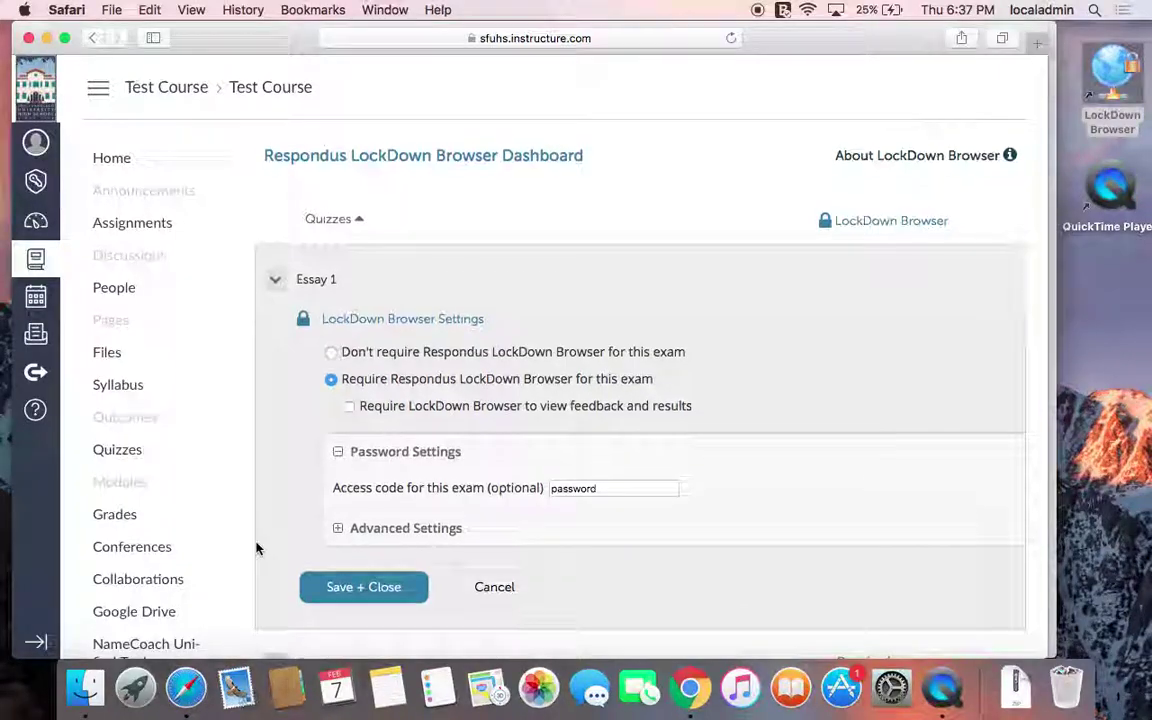
{"action": "scroll", "coordinate": [254, 540], "scroll_direction": "down", "scroll_amount": 3}
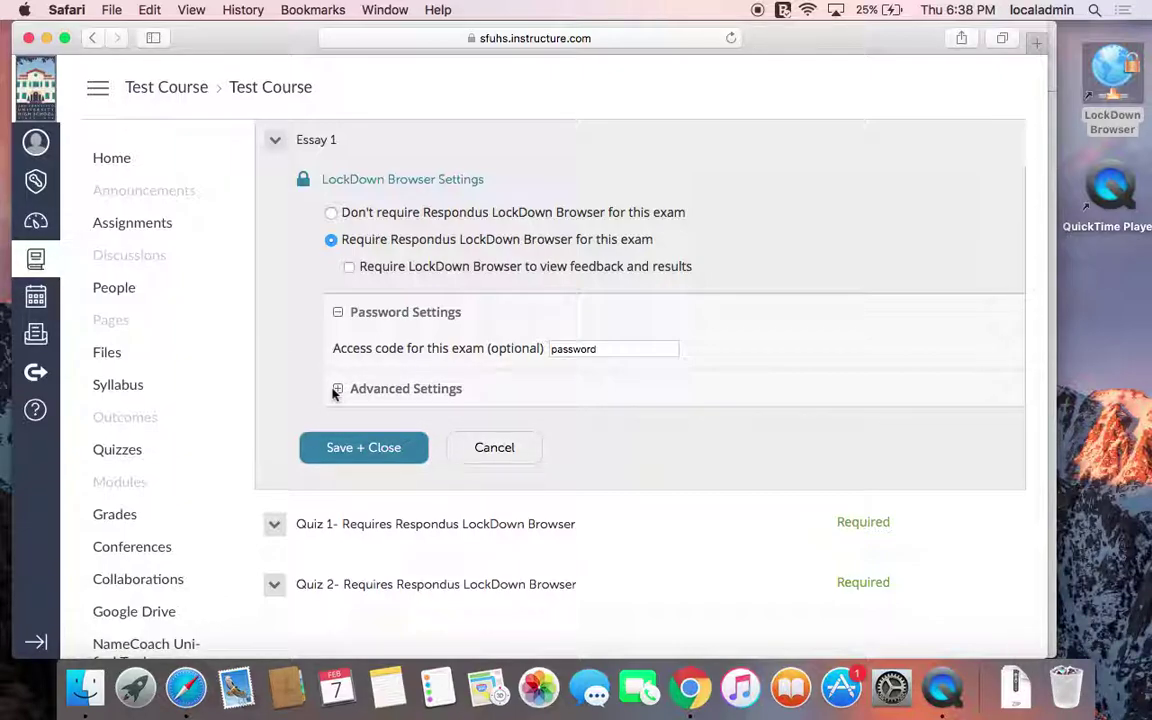
Expand Advanced Settings and enable then disable locking students in until the exam is completed
{"action": "left_click", "coordinate": [337, 390]}
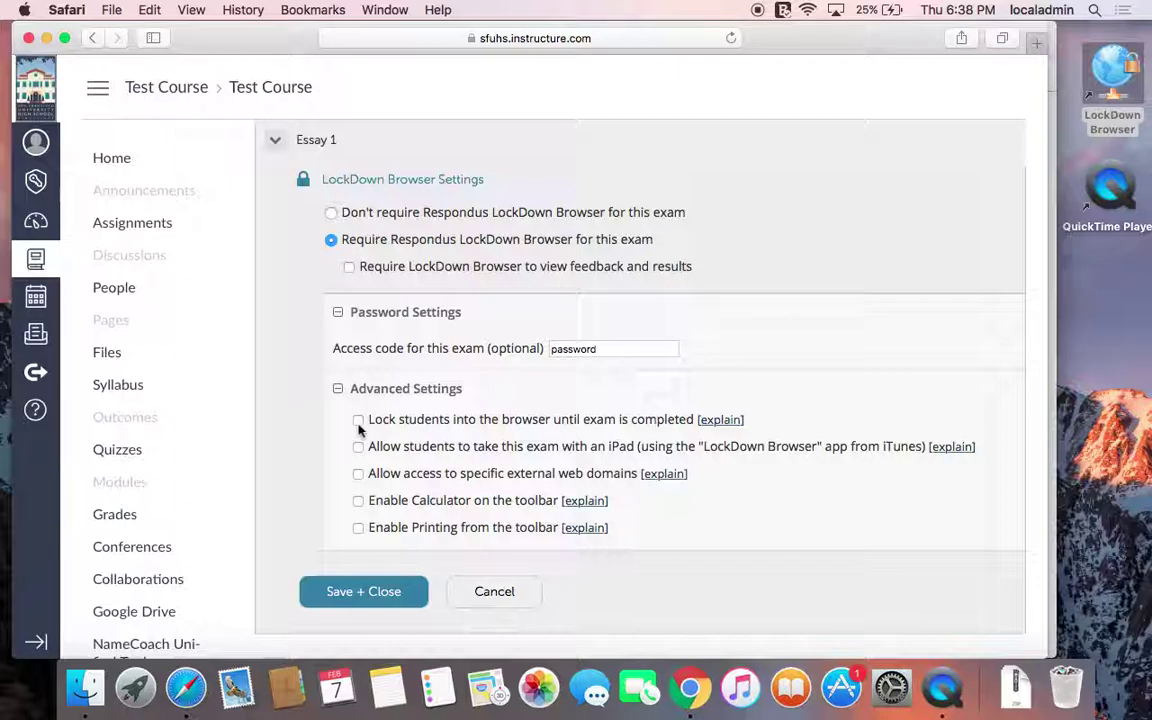
{"action": "left_click", "coordinate": [358, 421]}
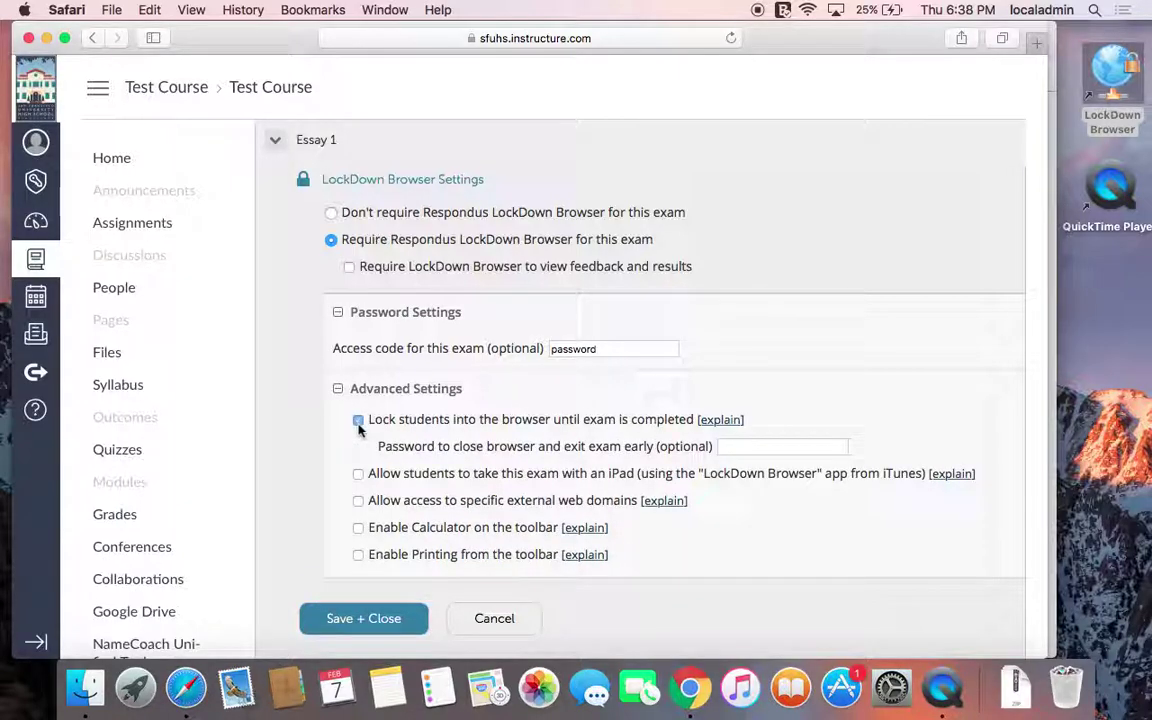
{"action": "left_click", "coordinate": [740, 446]}
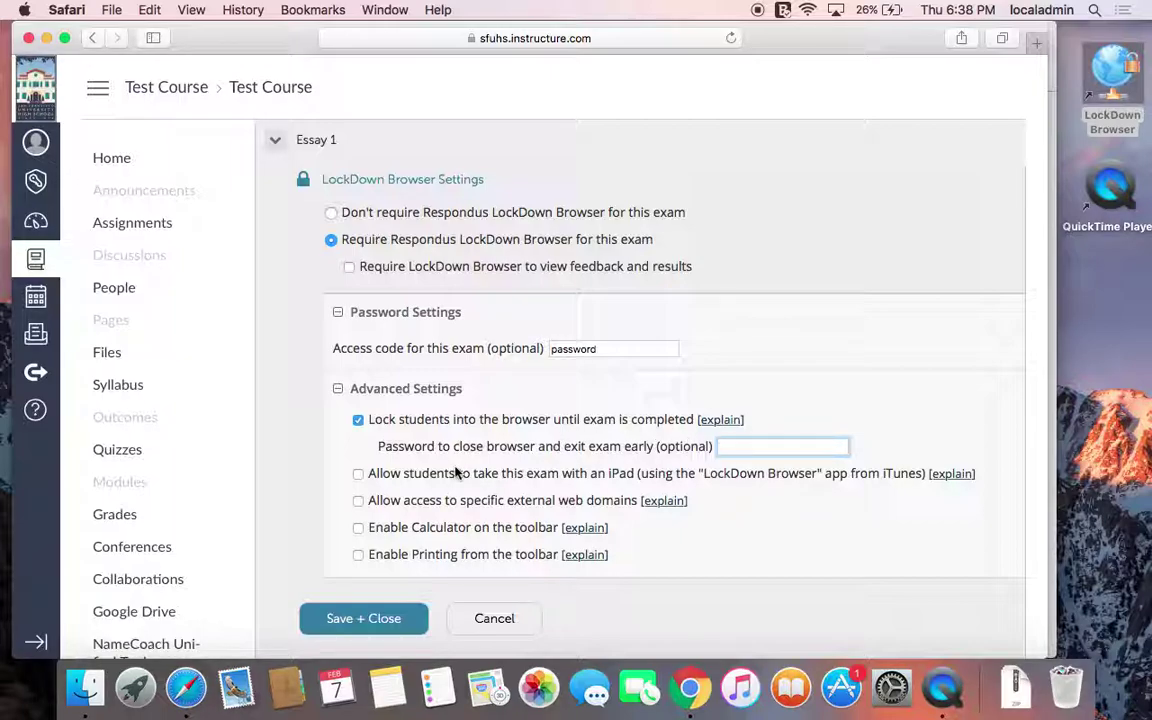
{"action": "left_click", "coordinate": [359, 421]}
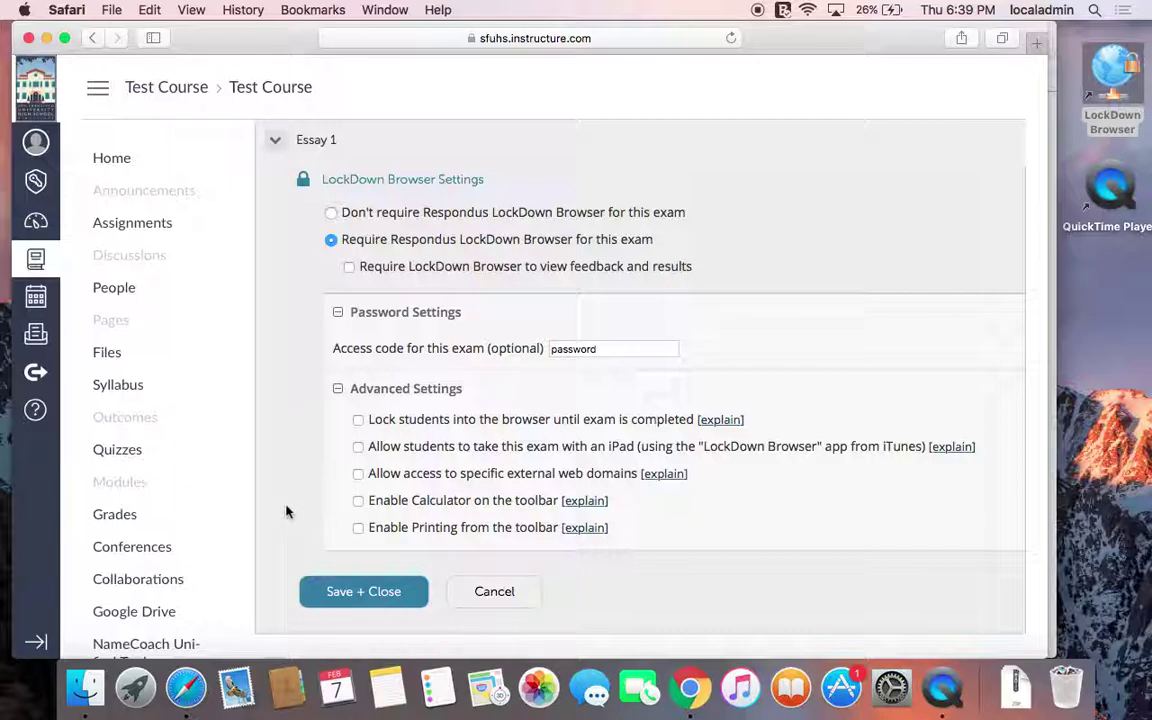
Leave external web domain access unchecked and Save + Close Essay 1's LockDown settings
{"action": "left_click", "coordinate": [358, 475]}
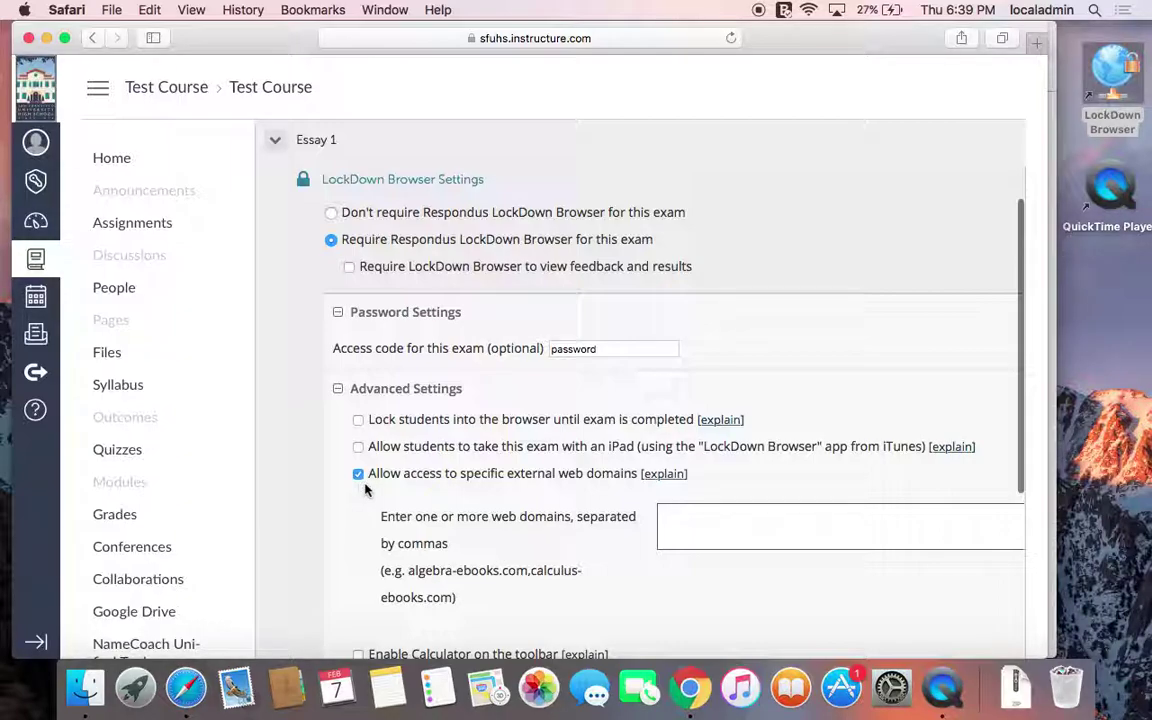
{"action": "left_click", "coordinate": [358, 474]}
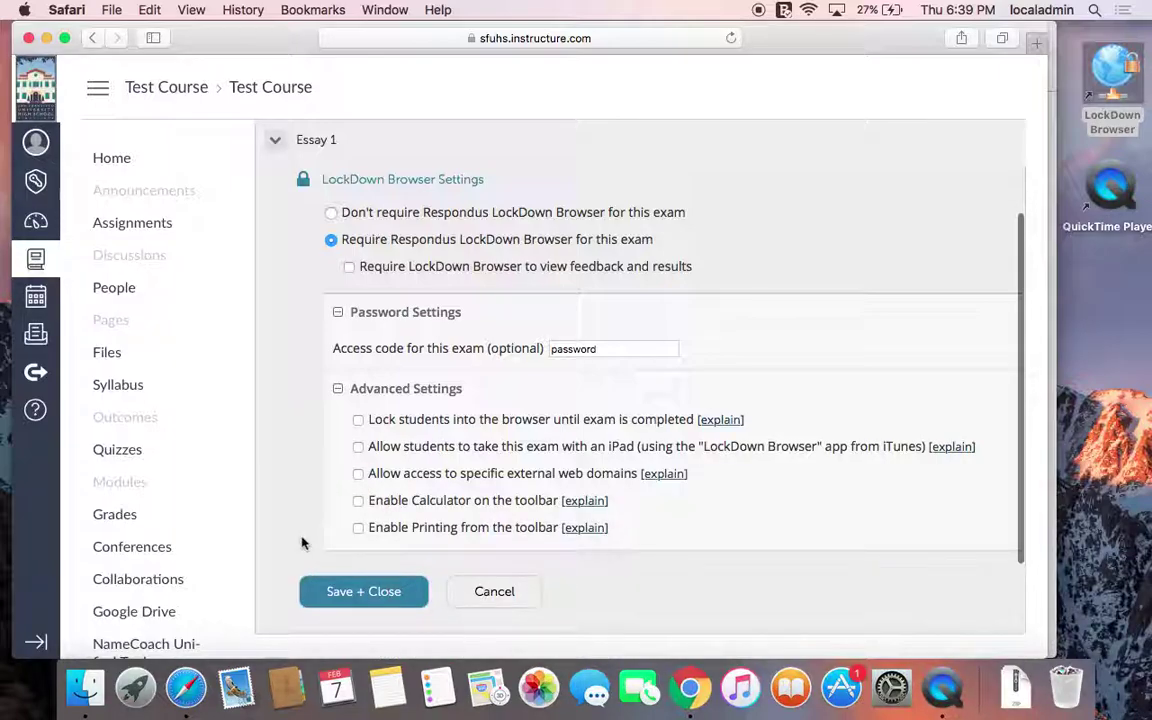
{"action": "left_click", "coordinate": [347, 590]}
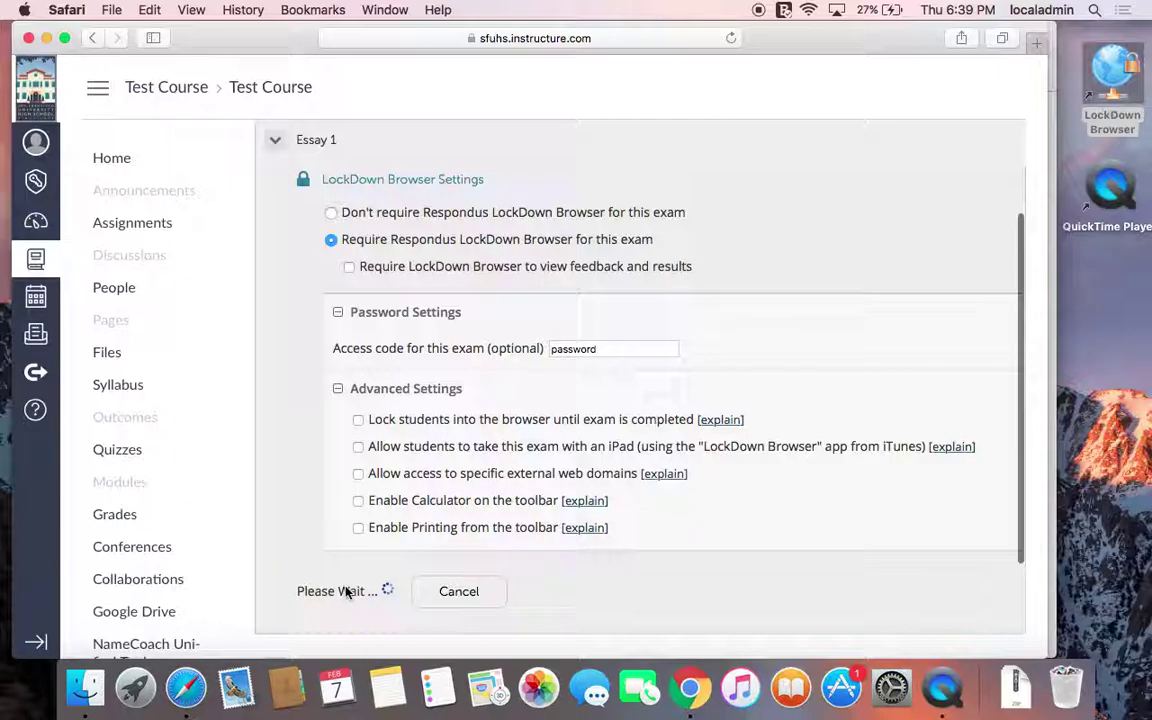